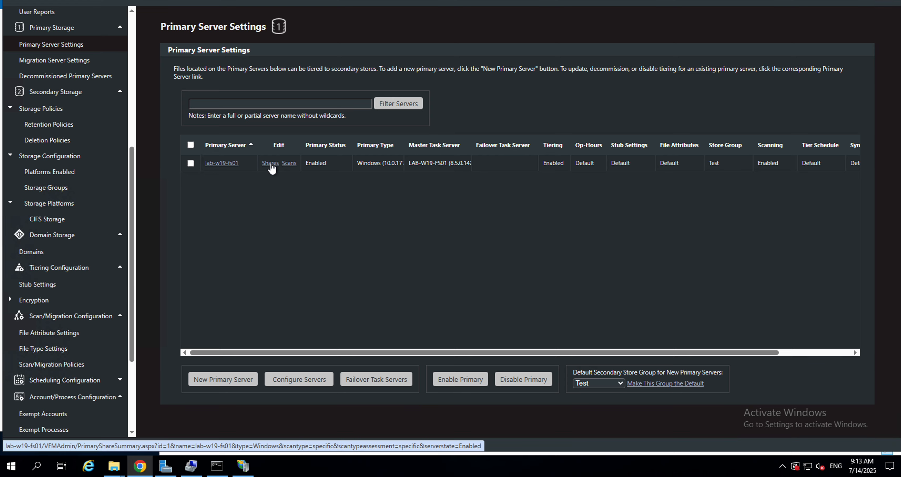
Step: View the shares of primary server lab-w19-fs01 and review all options of the Backup stub settings
{"action": "left_click", "coordinate": [271, 164]}
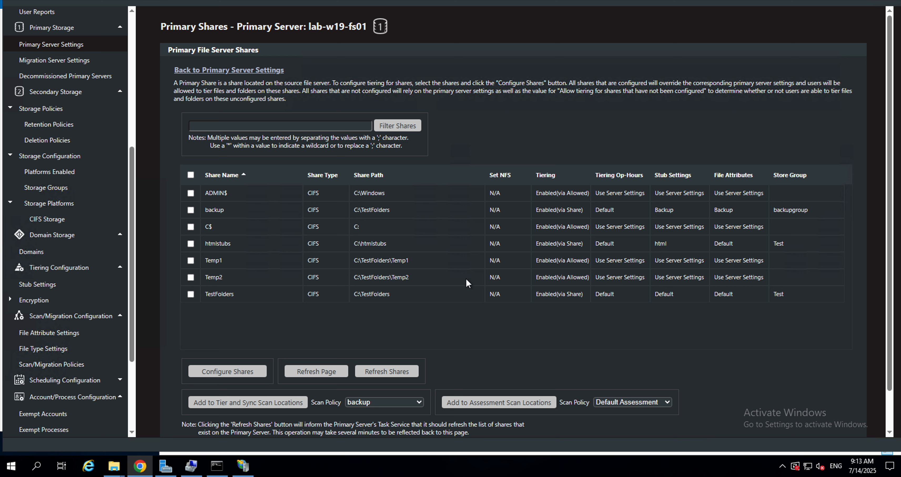
{"action": "scroll", "coordinate": [70, 207], "scroll_direction": "down", "scroll_amount": 3}
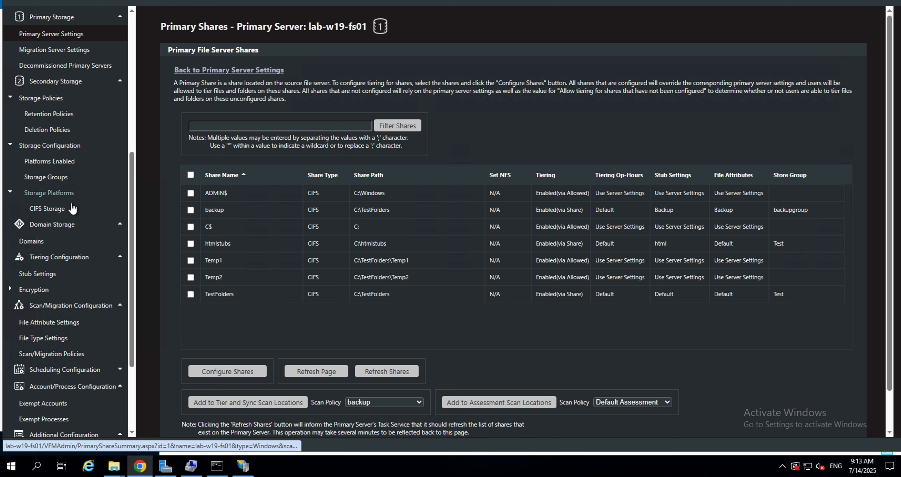
{"action": "left_click", "coordinate": [51, 202]}
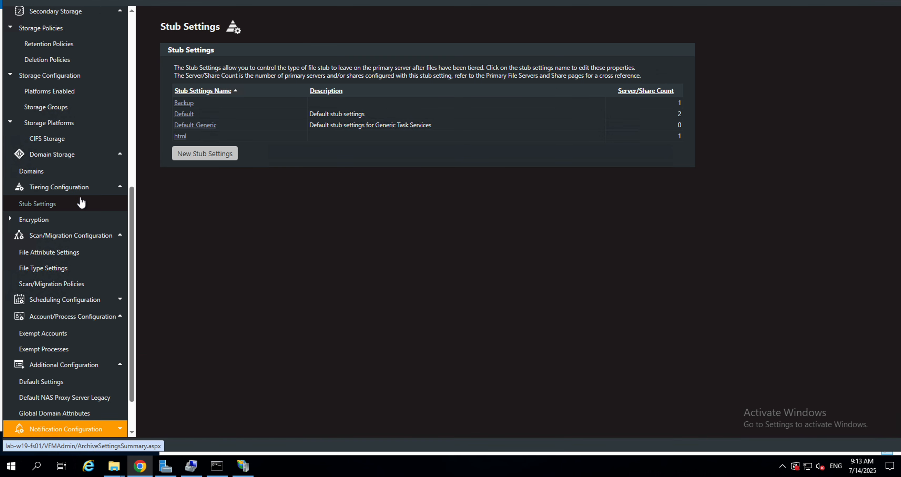
{"action": "left_click", "coordinate": [185, 104]}
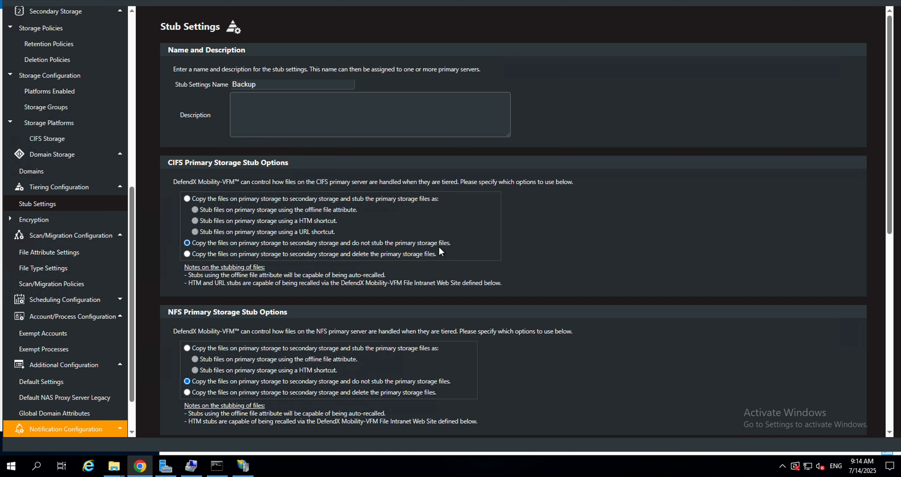
{"action": "scroll", "coordinate": [438, 245], "scroll_direction": "down", "scroll_amount": 3}
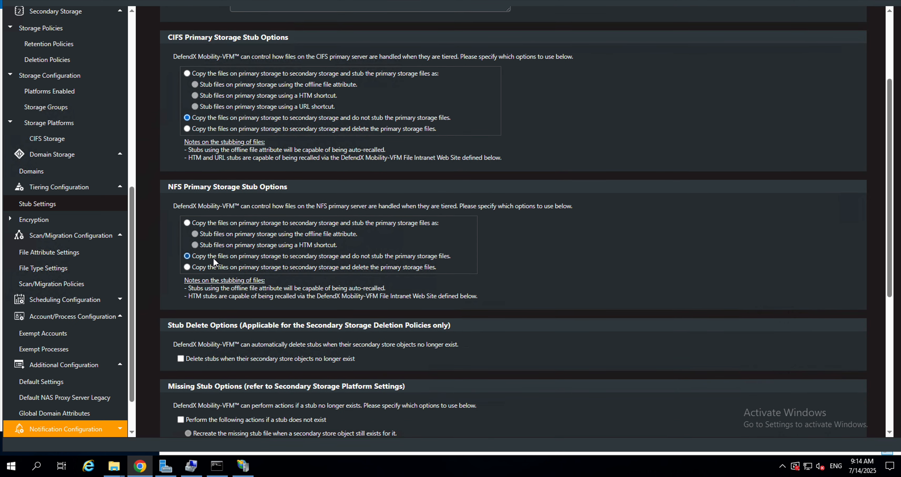
{"action": "scroll", "coordinate": [276, 257], "scroll_direction": "down", "scroll_amount": 6}
{"action": "scroll", "coordinate": [134, 388], "scroll_direction": "down", "scroll_amount": 2}
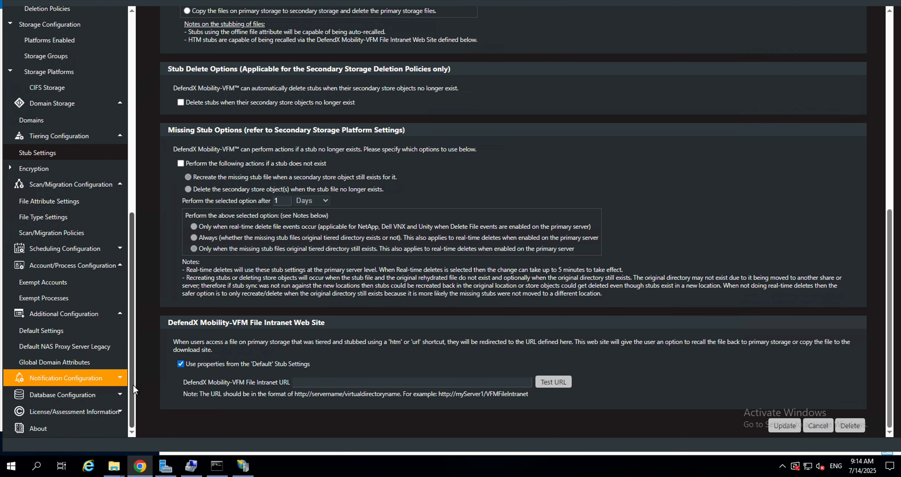
Step: Review the html stub settings, including the CIFS and NFS stub options, and highlight the File Intranet URL
{"action": "left_click", "coordinate": [49, 153]}
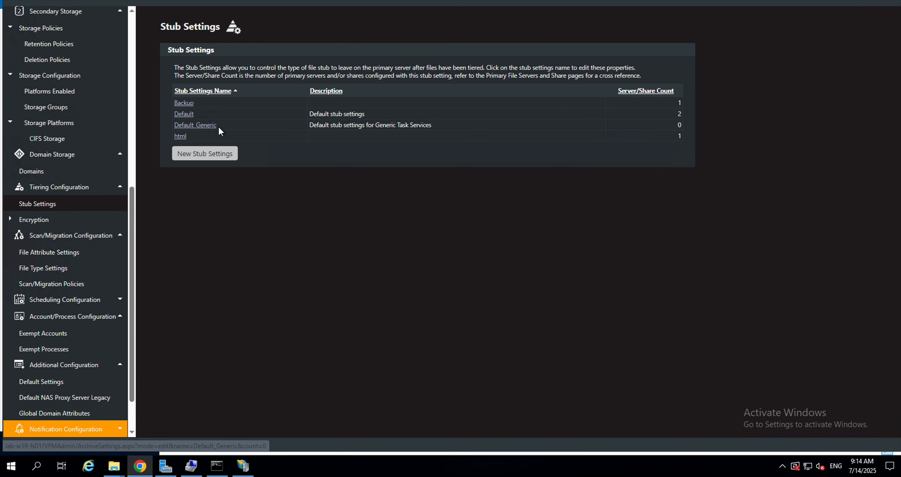
{"action": "left_click", "coordinate": [180, 136]}
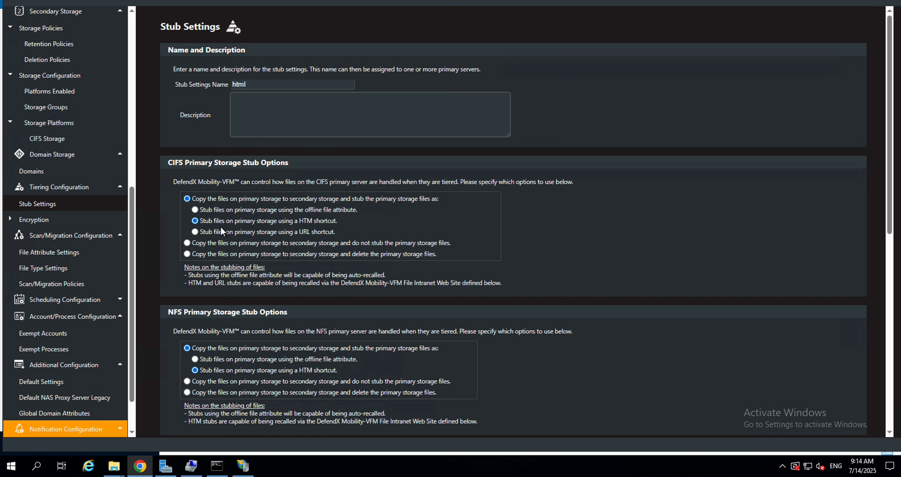
{"action": "scroll", "coordinate": [294, 310], "scroll_direction": "down", "scroll_amount": 1}
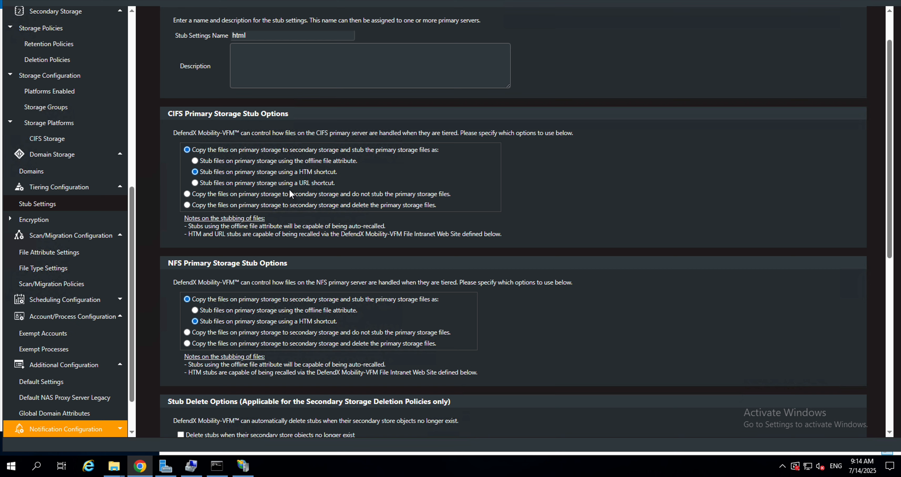
{"action": "scroll", "coordinate": [424, 318], "scroll_direction": "down", "scroll_amount": 5}
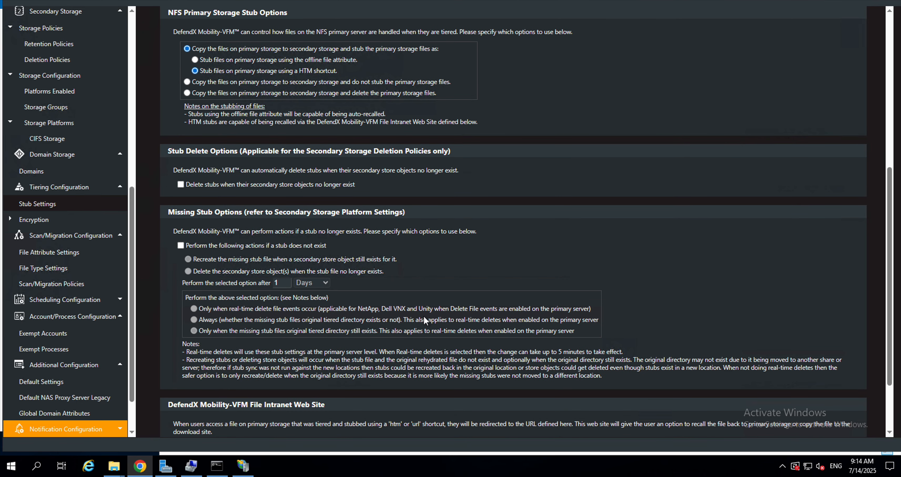
{"action": "scroll", "coordinate": [424, 316], "scroll_direction": "down", "scroll_amount": 2}
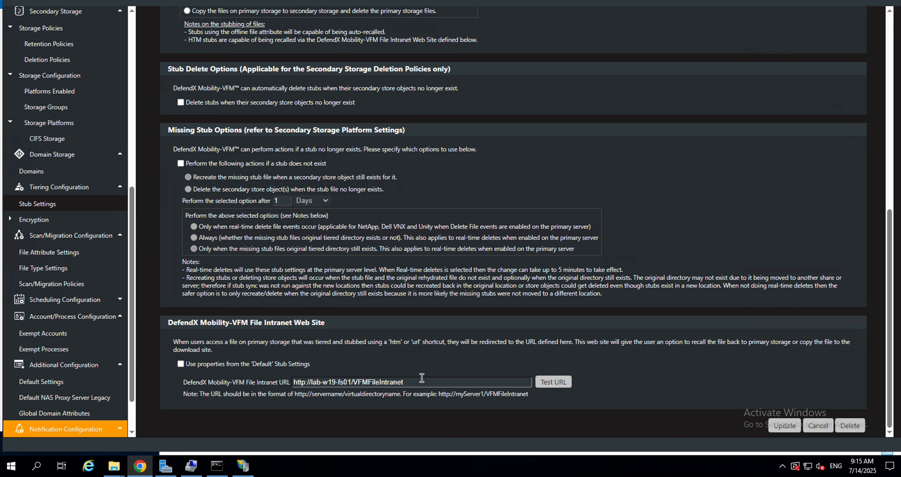
{"action": "double_click", "coordinate": [420, 381]}
{"action": "left_click_drag", "start_coordinate": [336, 385], "coordinate": [275, 379]}
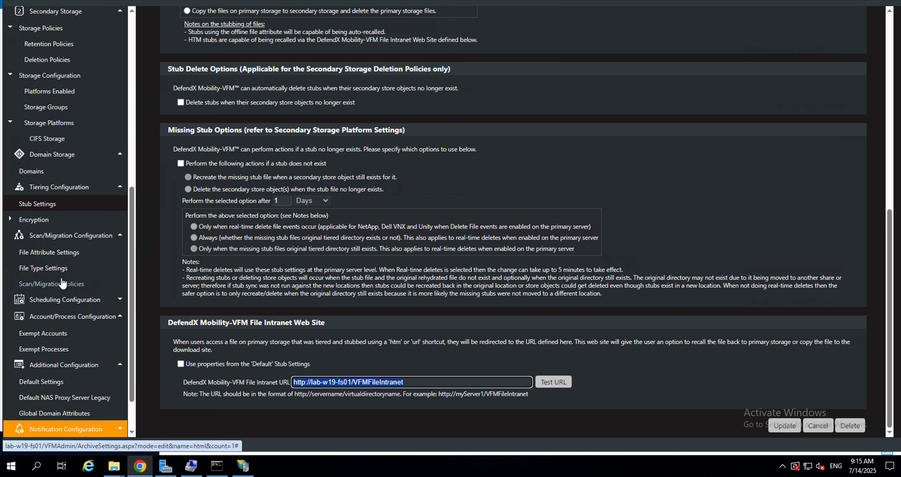
Step: View the file type settings and review the size, additional and date settings of the backup scan/migration policy
{"action": "left_click", "coordinate": [58, 269]}
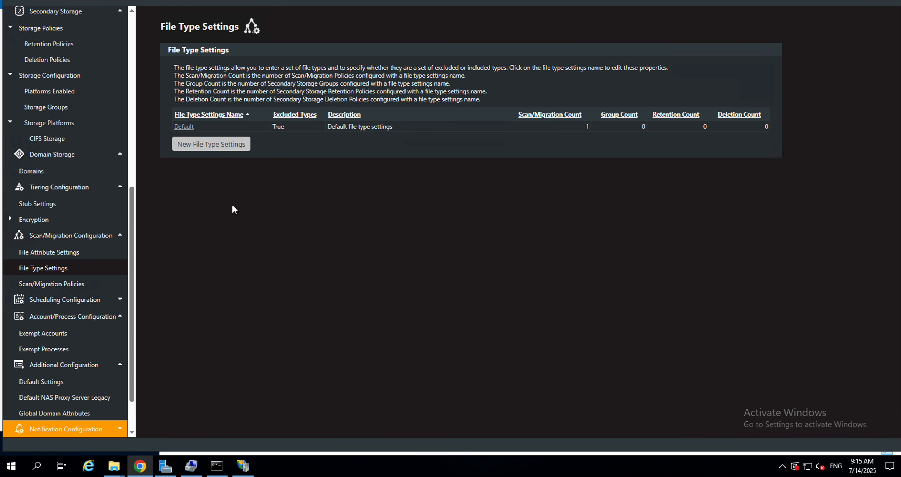
{"action": "left_click", "coordinate": [75, 289]}
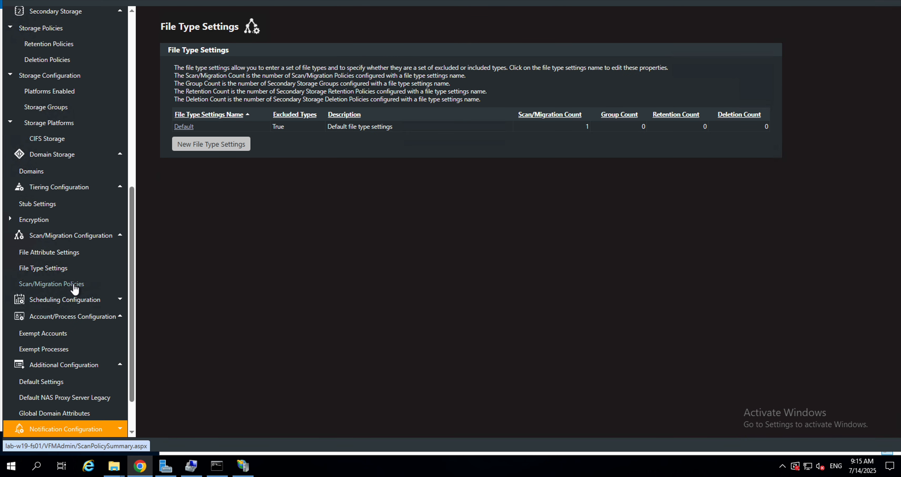
{"action": "left_click", "coordinate": [185, 105]}
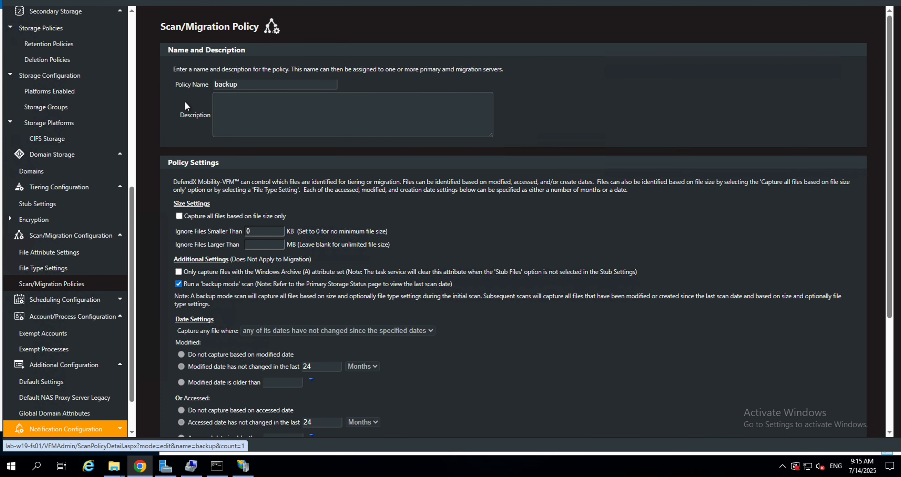
{"action": "scroll", "coordinate": [448, 207], "scroll_direction": "down", "scroll_amount": 3}
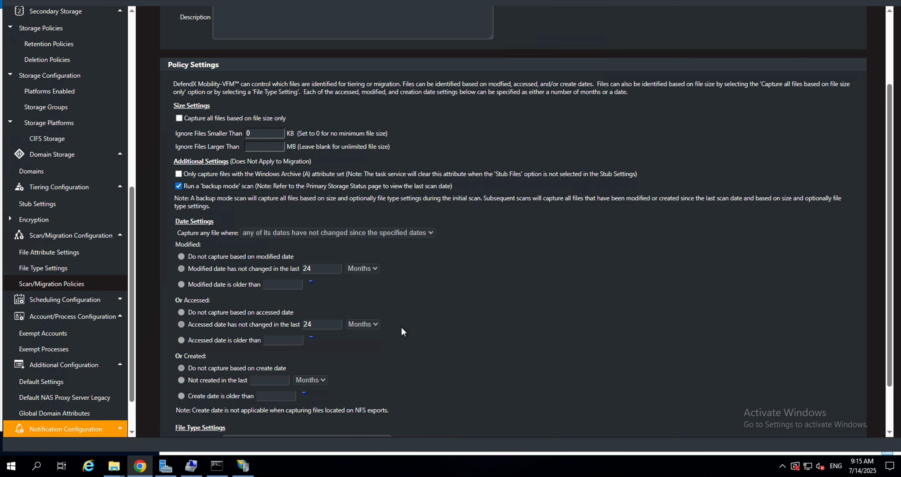
{"action": "scroll", "coordinate": [482, 304], "scroll_direction": "down", "scroll_amount": 2}
{"action": "scroll", "coordinate": [481, 309], "scroll_direction": "up", "scroll_amount": 5}
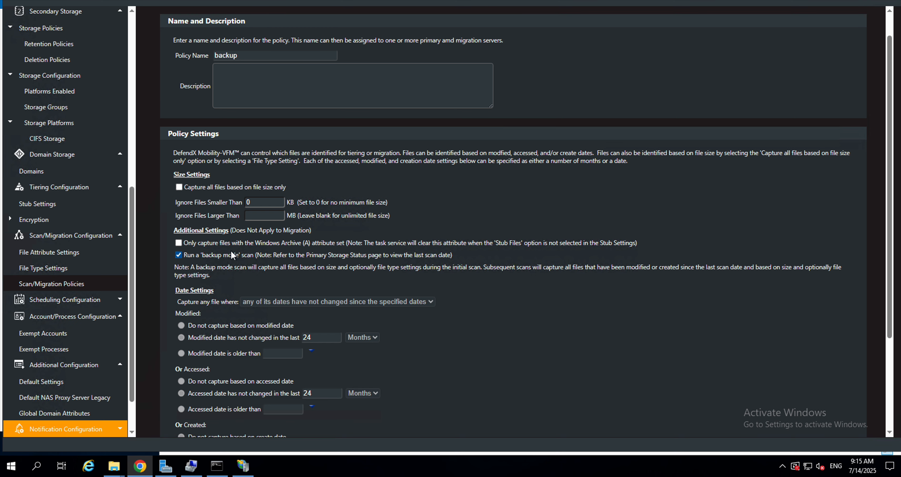
Step: Review the size, date and file type settings of the htmlstubs scan/migration policy
{"action": "left_click", "coordinate": [74, 284]}
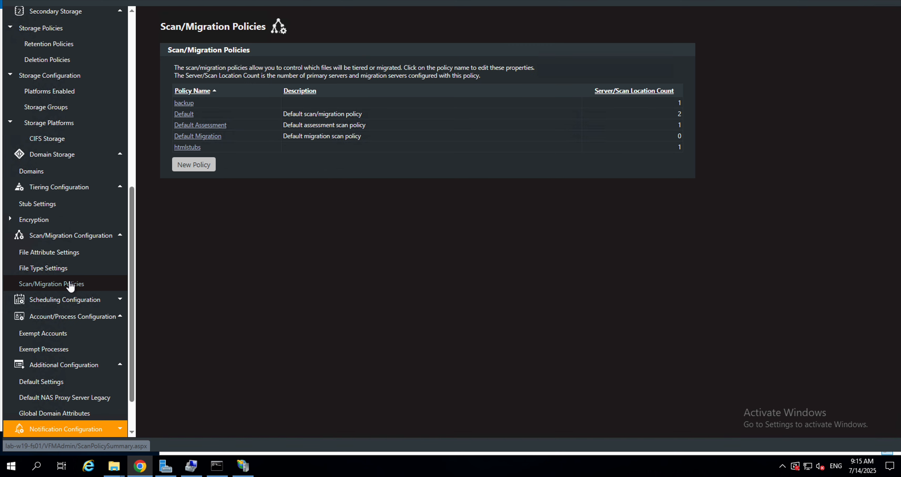
{"action": "left_click", "coordinate": [196, 147]}
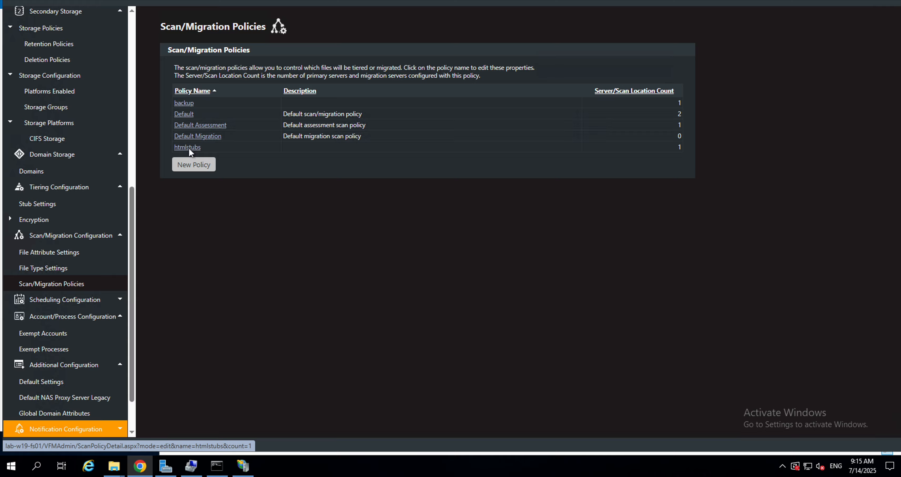
{"action": "scroll", "coordinate": [425, 228], "scroll_direction": "down", "scroll_amount": 3}
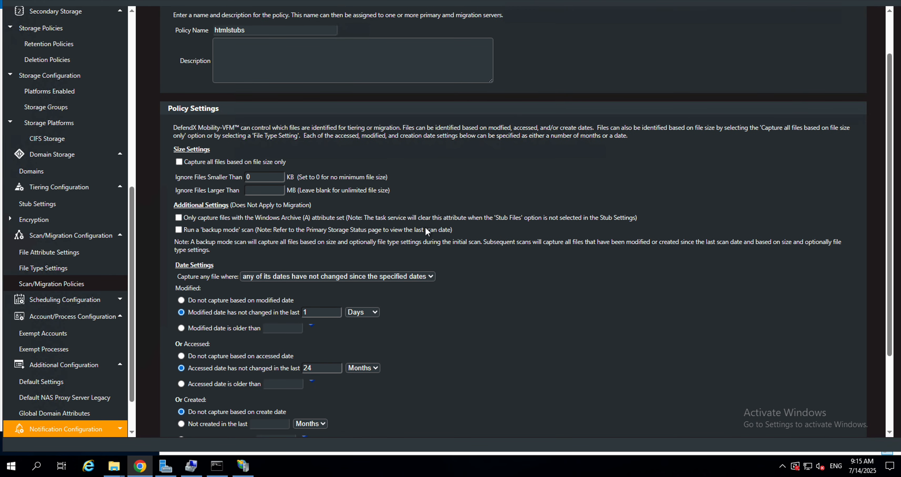
{"action": "scroll", "coordinate": [425, 232], "scroll_direction": "down", "scroll_amount": 1}
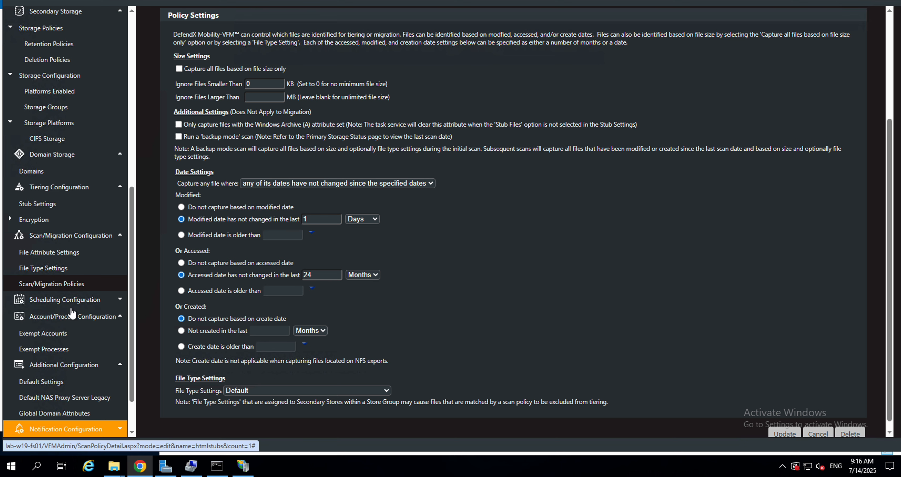
Step: Review the Default scan/migration policy, highlighting its minimum file size and checking its date and file type settings
{"action": "left_click", "coordinate": [52, 283]}
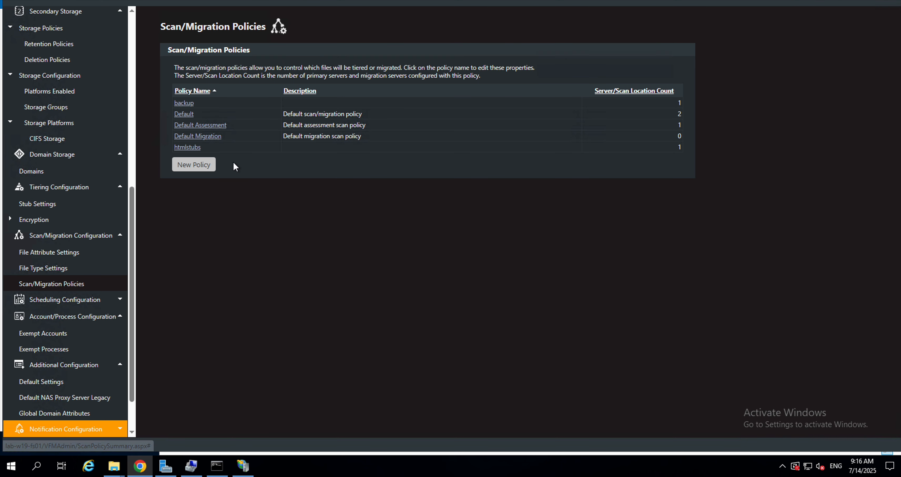
{"action": "left_click", "coordinate": [190, 114]}
{"action": "scroll", "coordinate": [463, 208], "scroll_direction": "down", "scroll_amount": 3}
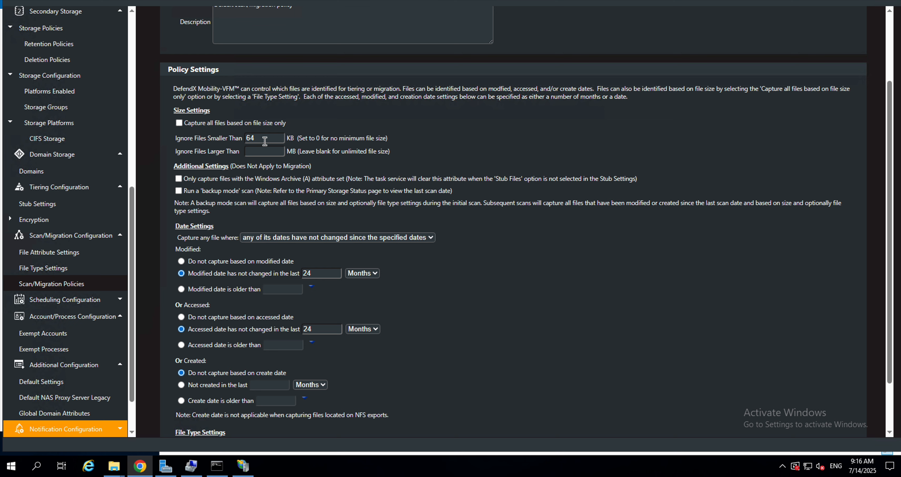
{"action": "left_click_drag", "start_coordinate": [265, 141], "coordinate": [246, 140]}
{"action": "scroll", "coordinate": [453, 153], "scroll_direction": "down", "scroll_amount": 3}
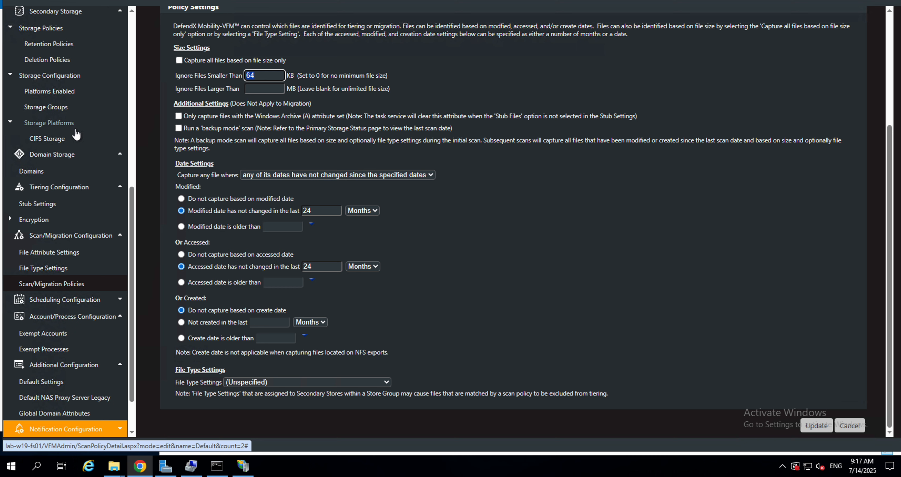
Step: Review the secondary storage configuration, covering the CIFS stores, enabled platforms and storage groups
{"action": "left_click", "coordinate": [57, 140]}
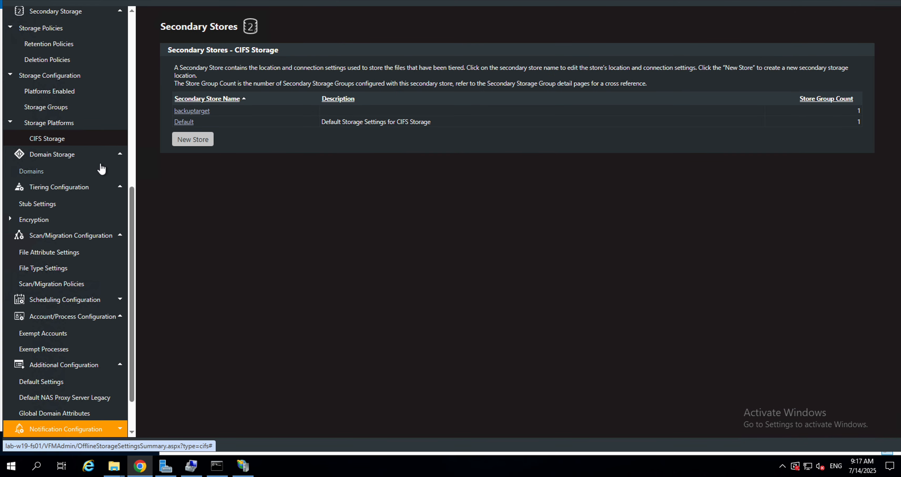
{"action": "left_click", "coordinate": [58, 91]}
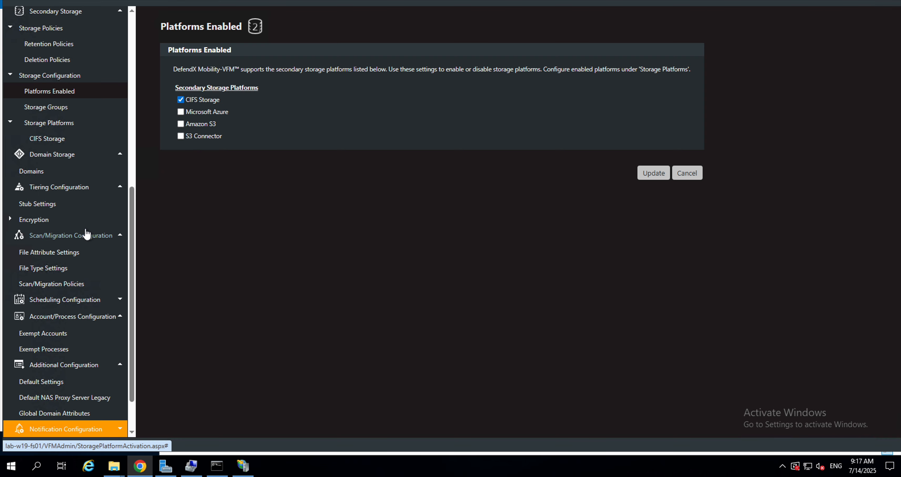
{"action": "left_click", "coordinate": [56, 107]}
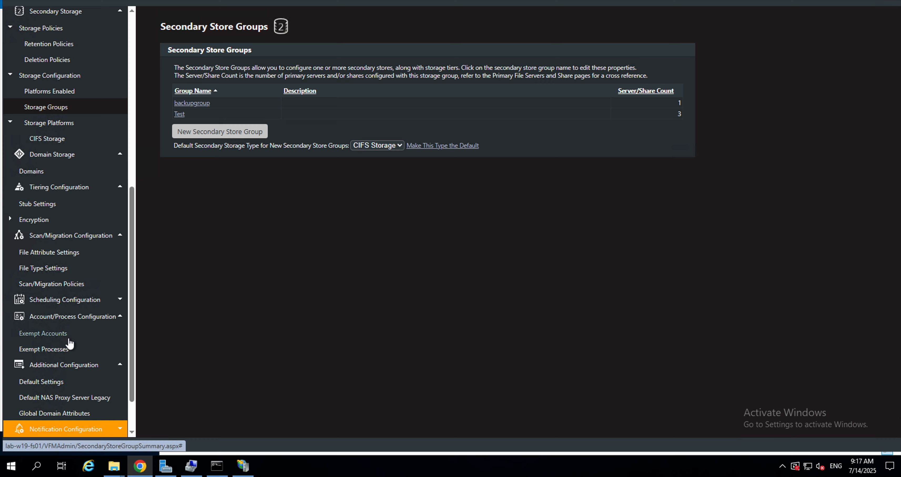
{"action": "scroll", "coordinate": [70, 342], "scroll_direction": "down", "scroll_amount": 2}
{"action": "scroll", "coordinate": [69, 342], "scroll_direction": "up", "scroll_amount": 8}
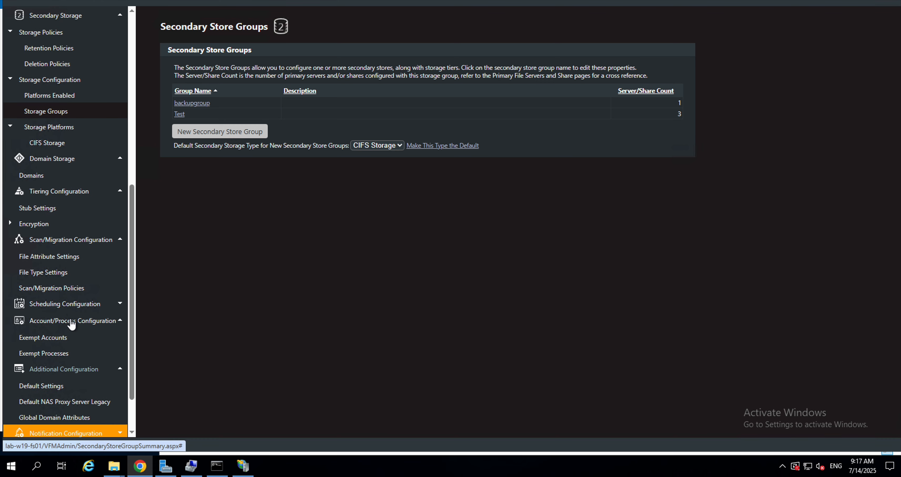
{"action": "scroll", "coordinate": [71, 324], "scroll_direction": "up", "scroll_amount": 6}
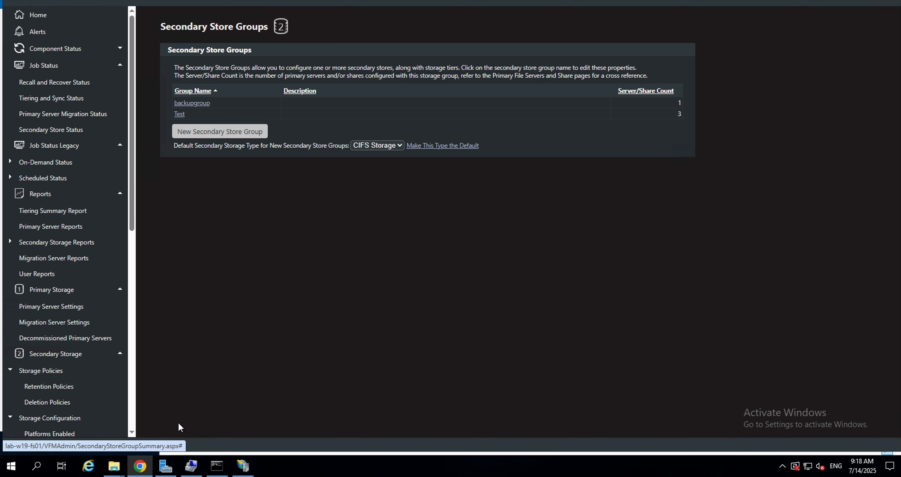
Step: Switch to File Explorer's data folder on the htmlstubs share and submit BIGIPEdgeClient (2) - Copy for tiering
{"action": "mouse_move", "coordinate": [115, 467]}
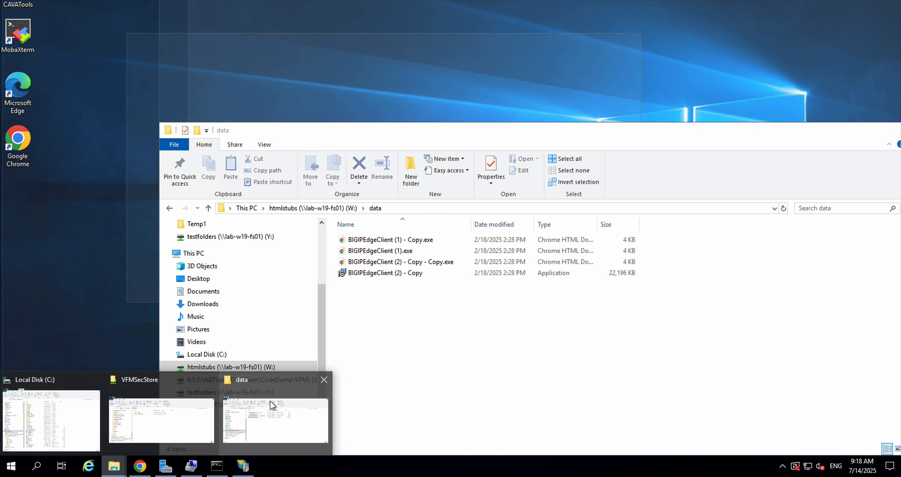
{"action": "left_click", "coordinate": [271, 400]}
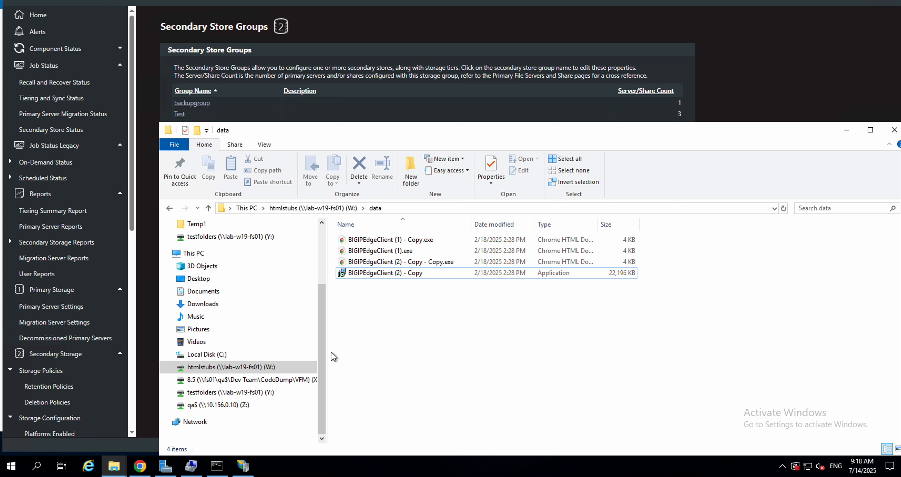
{"action": "left_click", "coordinate": [393, 272]}
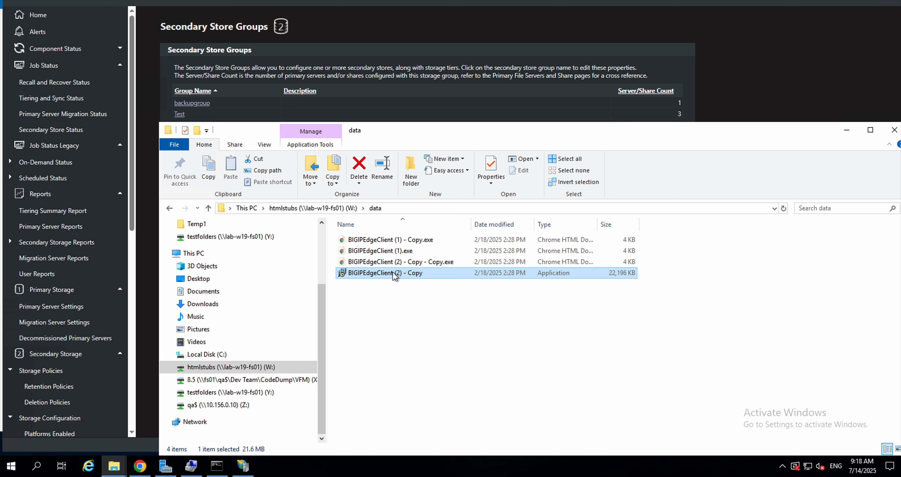
{"action": "right_click", "coordinate": [392, 271]}
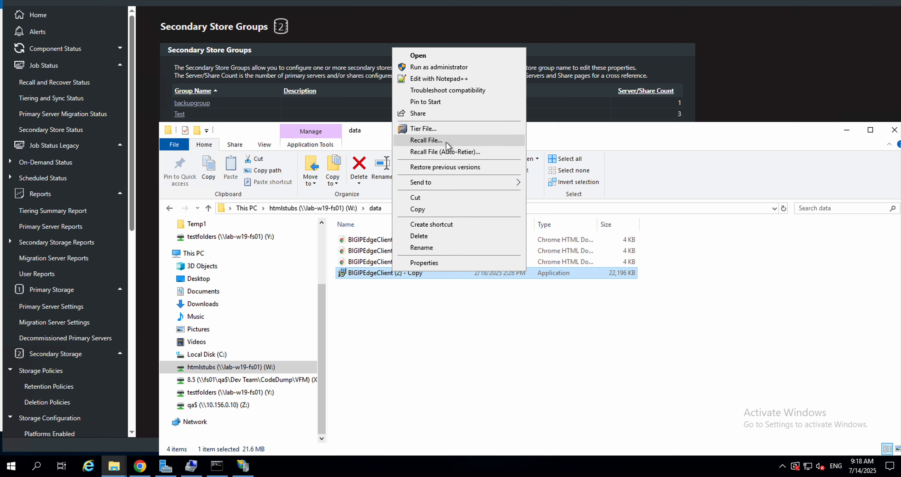
{"action": "left_click", "coordinate": [440, 128]}
{"action": "left_click", "coordinate": [438, 182]}
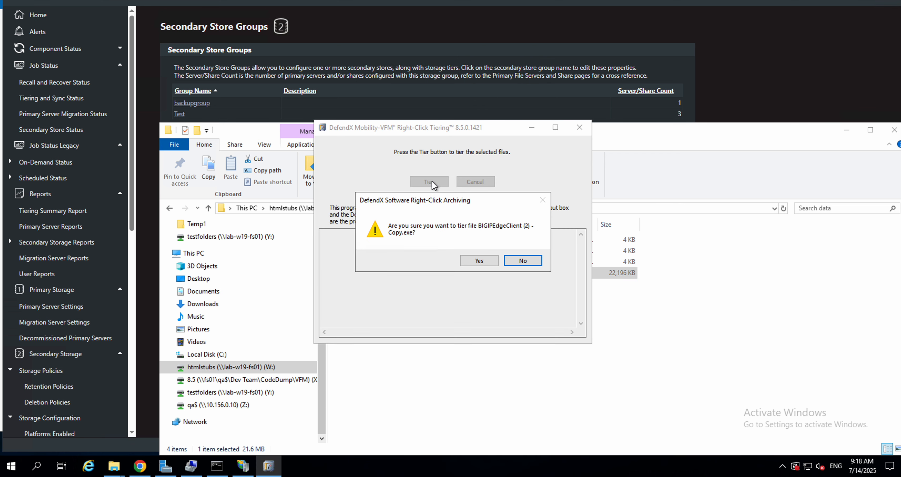
{"action": "left_click", "coordinate": [486, 260]}
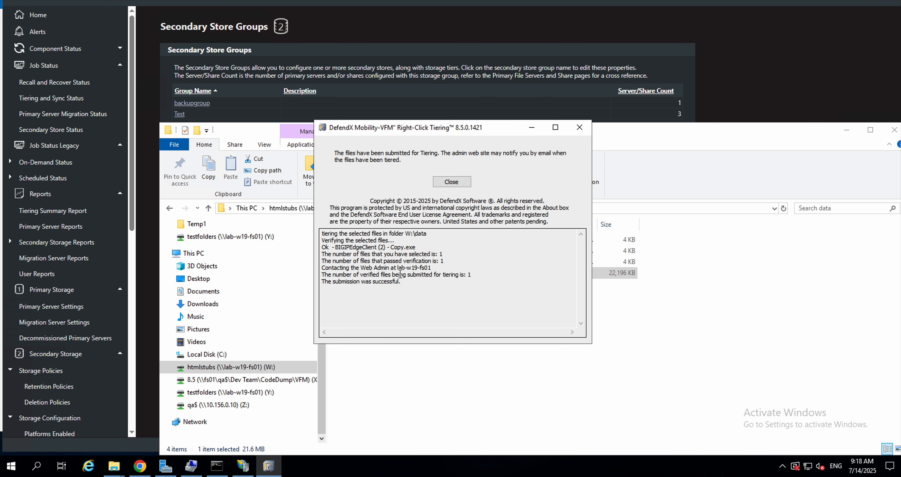
Step: Close the tiering confirmation, return to the DefendX Mobility-VFM admin site and open the newest Tier Files job's details from Tiering and Sync Status
{"action": "left_click", "coordinate": [454, 183]}
{"action": "left_click", "coordinate": [408, 33]}
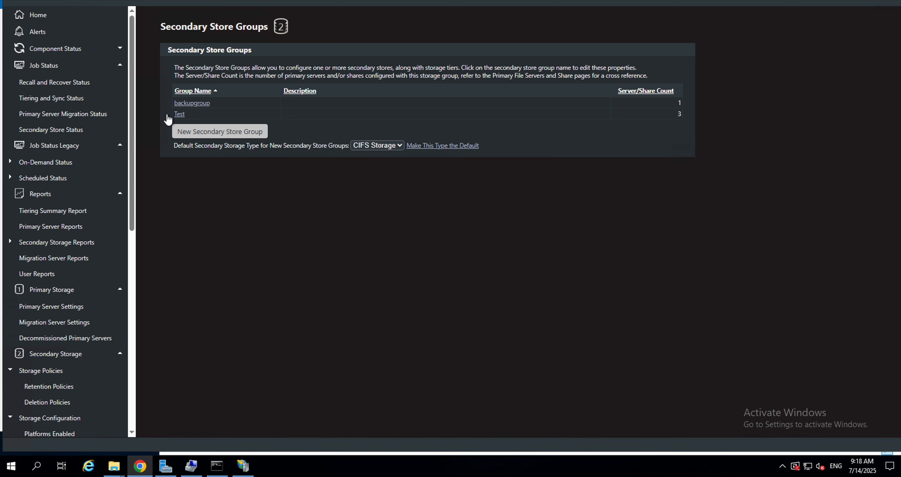
{"action": "left_click", "coordinate": [64, 98]}
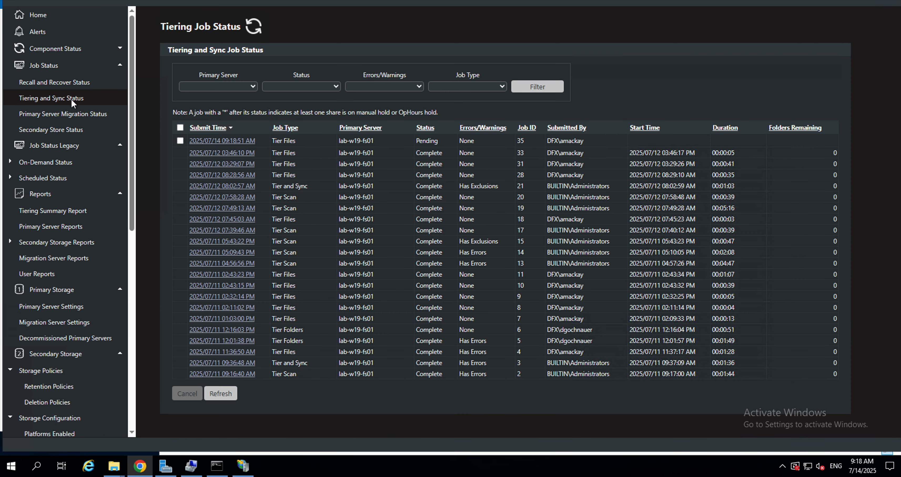
{"action": "left_click", "coordinate": [231, 140]}
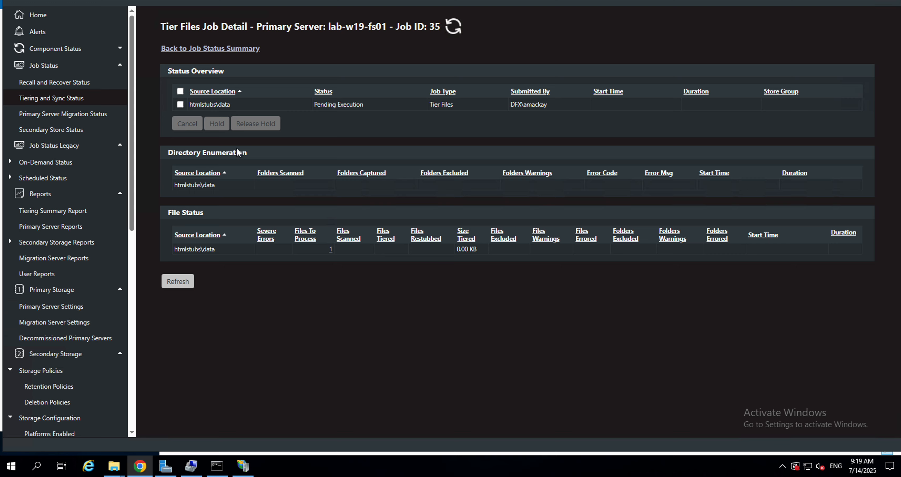
Step: Check BIGIPEdgeClient (2) - Copy in File Explorer's htmlstubs data folder, and review its refreshed tiering job details on the admin site
{"action": "mouse_move", "coordinate": [116, 470]}
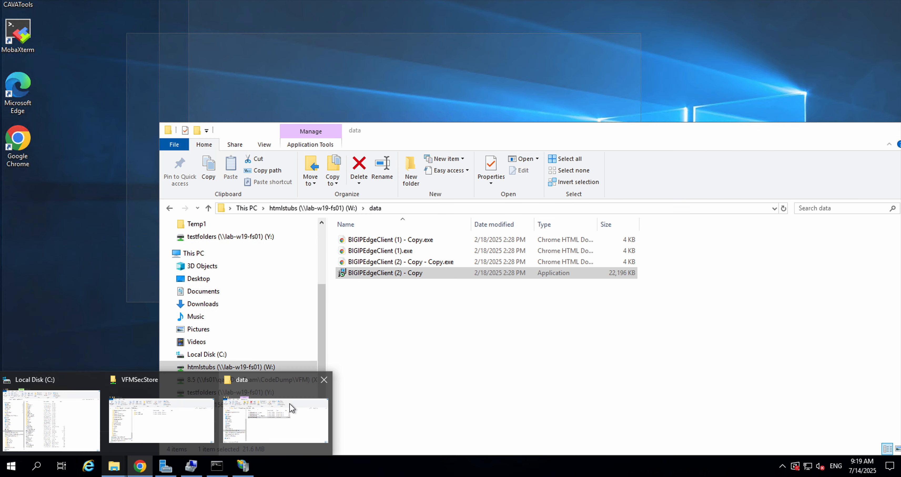
{"action": "left_click", "coordinate": [289, 403]}
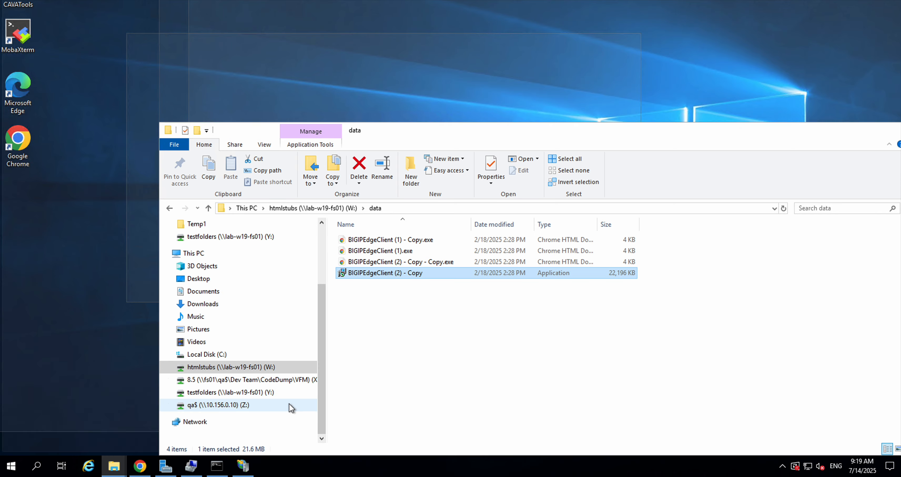
{"action": "left_click", "coordinate": [440, 351]}
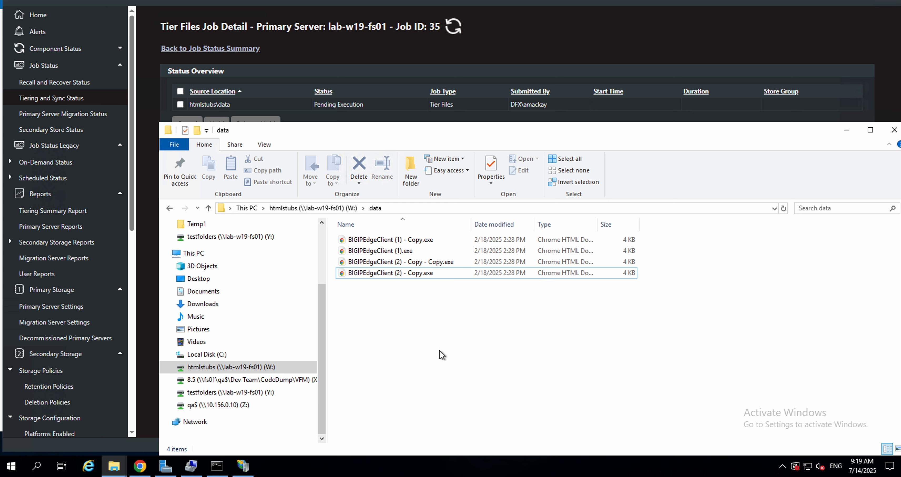
{"action": "left_click", "coordinate": [377, 57]}
{"action": "left_click", "coordinate": [182, 282]}
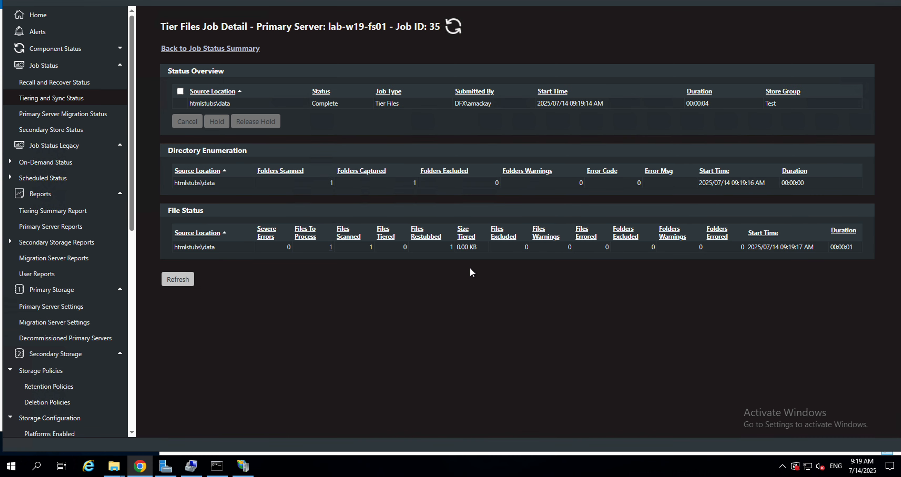
{"action": "left_click", "coordinate": [237, 49]}
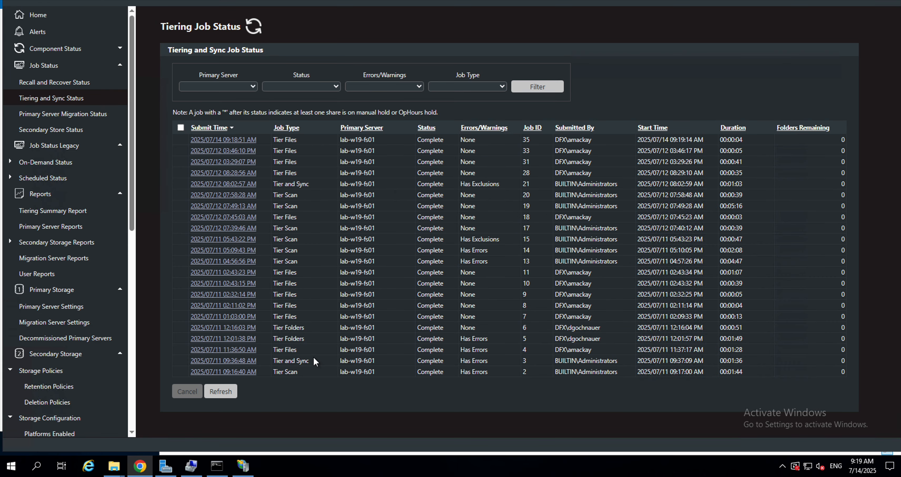
Step: Open the BIGIPEdgeClient (2) - Copy.exe stub from File Explorer, restore its contents to primary storage and check the file in the data folder
{"action": "left_click", "coordinate": [114, 465]}
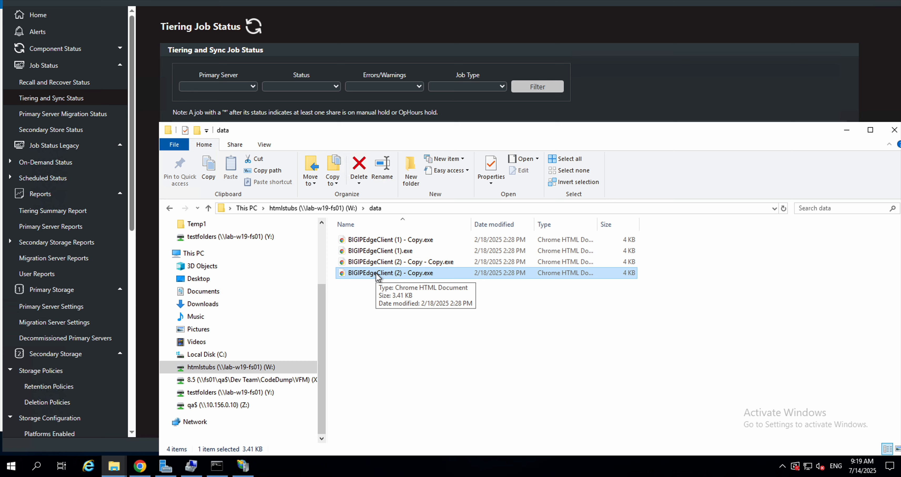
{"action": "double_click", "coordinate": [376, 272]}
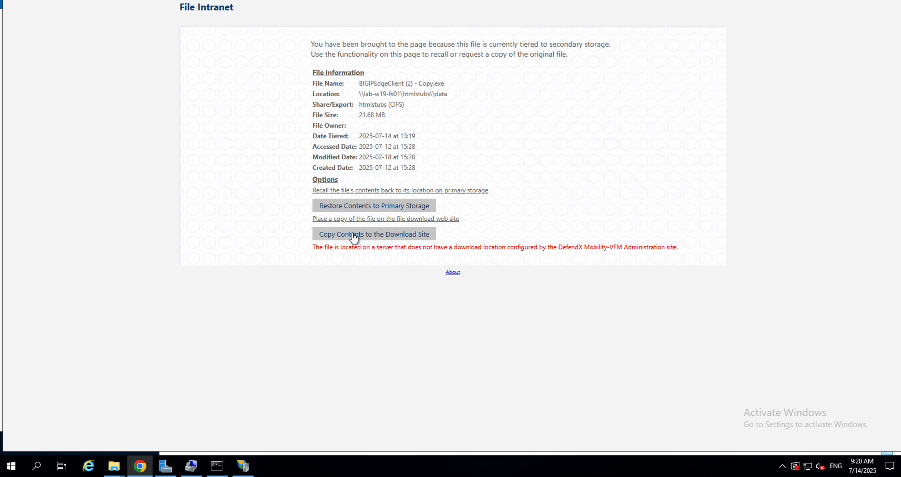
{"action": "left_click", "coordinate": [350, 212]}
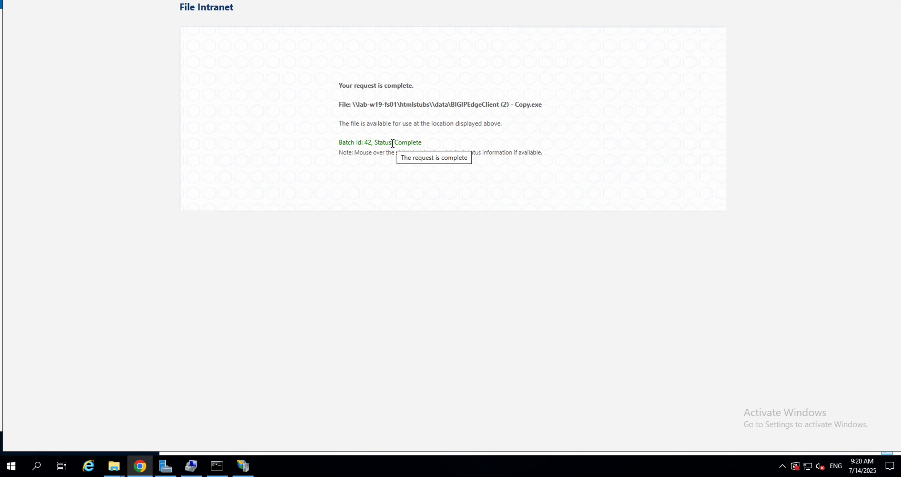
{"action": "mouse_move", "coordinate": [122, 469]}
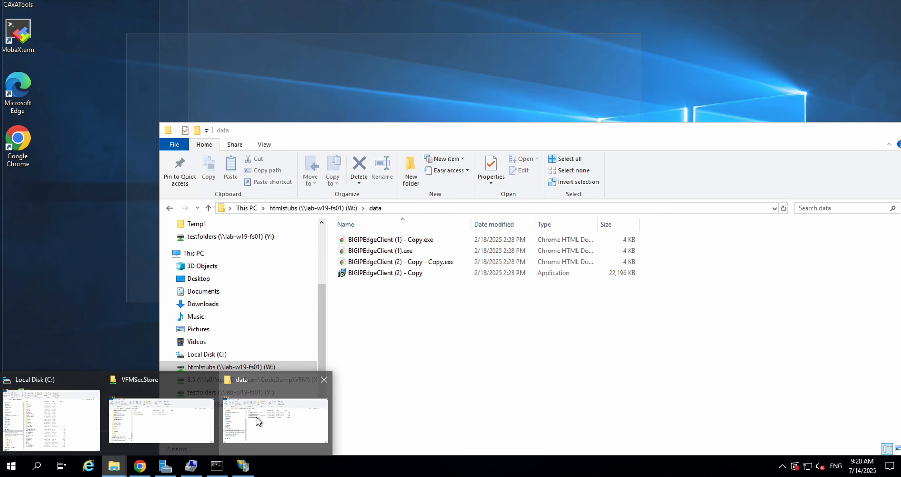
{"action": "left_click", "coordinate": [257, 416]}
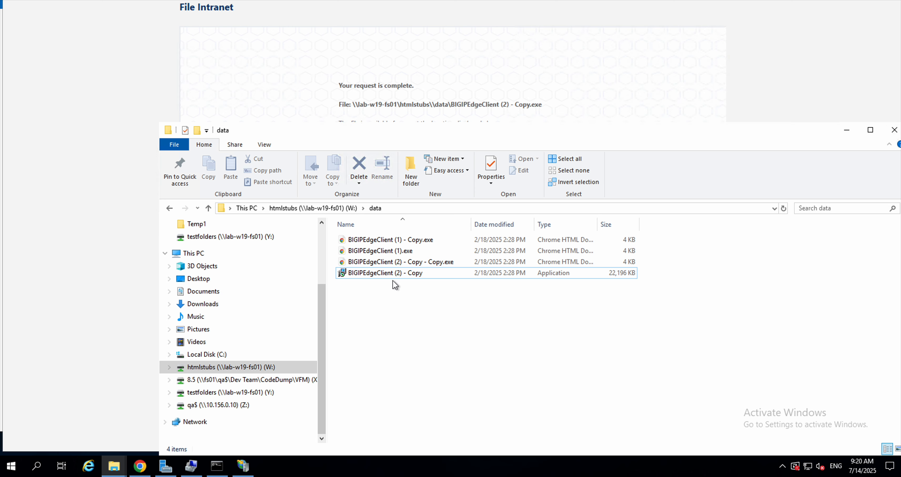
{"action": "left_click", "coordinate": [427, 277]}
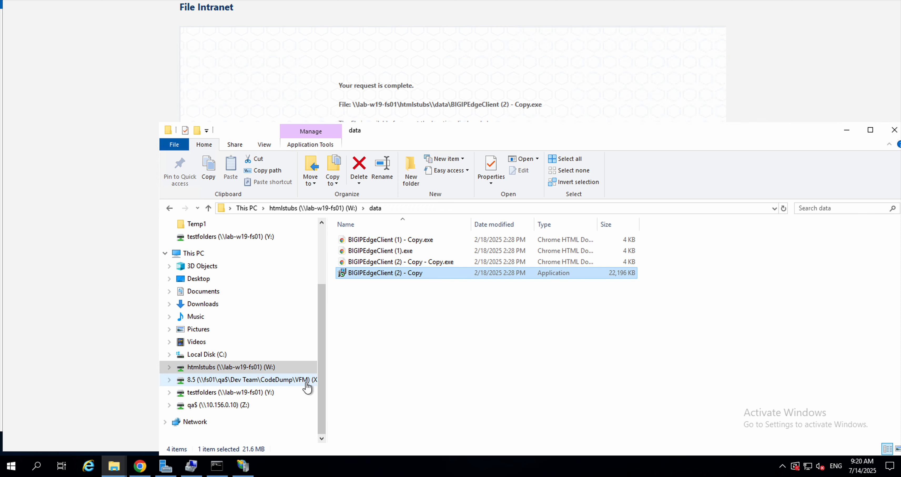
Step: Submit all four BIGIPEdgeClient files in the testfolders share's data folder for tiering
{"action": "left_click", "coordinate": [258, 392]}
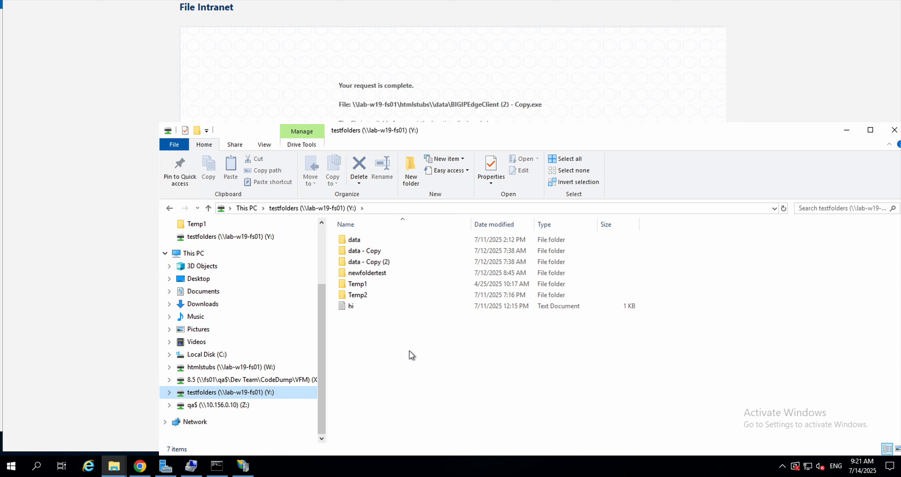
{"action": "double_click", "coordinate": [388, 242]}
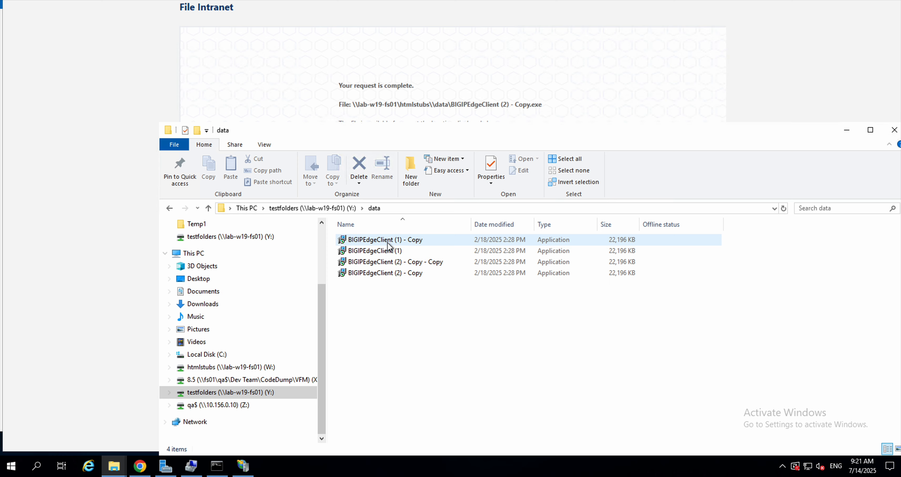
{"action": "left_click", "coordinate": [385, 242]}
{"action": "key", "text": "ctrl+a"}
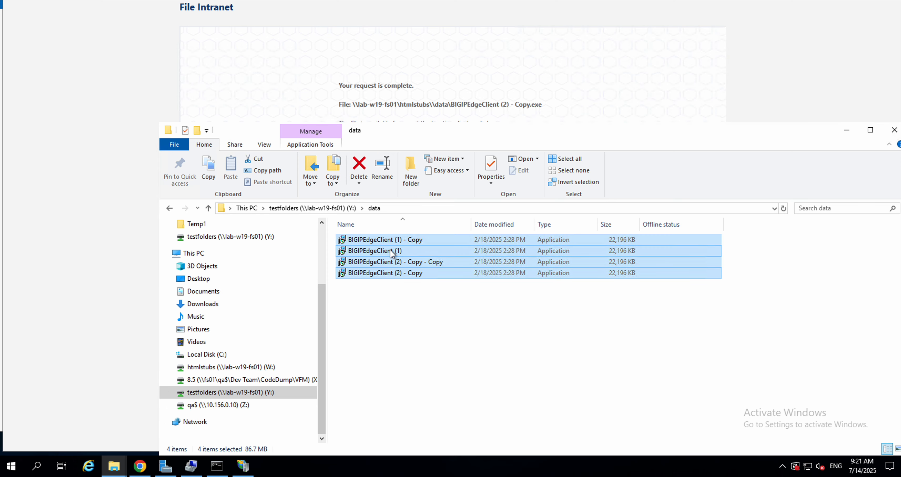
{"action": "right_click", "coordinate": [390, 249]}
{"action": "left_click", "coordinate": [432, 307]}
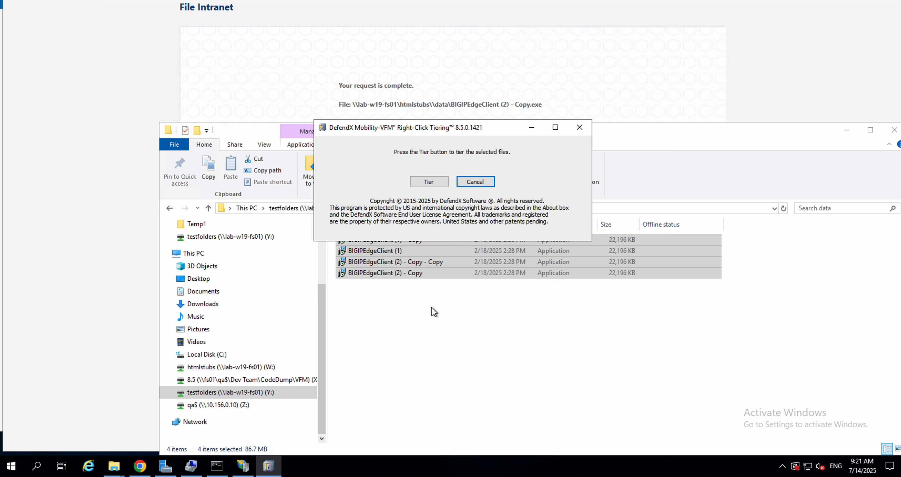
{"action": "left_click", "coordinate": [437, 183]}
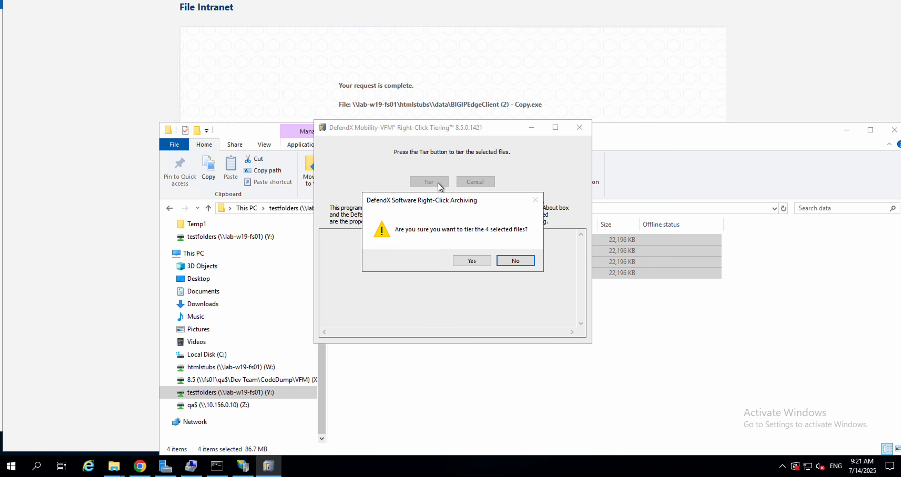
{"action": "left_click", "coordinate": [469, 264]}
{"action": "left_click", "coordinate": [456, 179]}
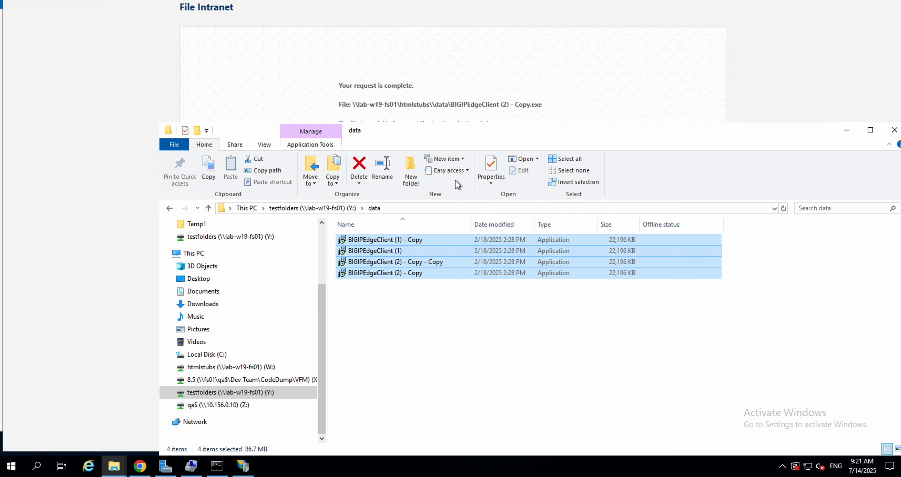
Step: Switch to the admin site, open the TestFolders\data tiering job's details and refresh them until the job finishes
{"action": "left_click", "coordinate": [365, 1]}
{"action": "left_click", "coordinate": [104, 1]}
{"action": "left_click", "coordinate": [238, 139]}
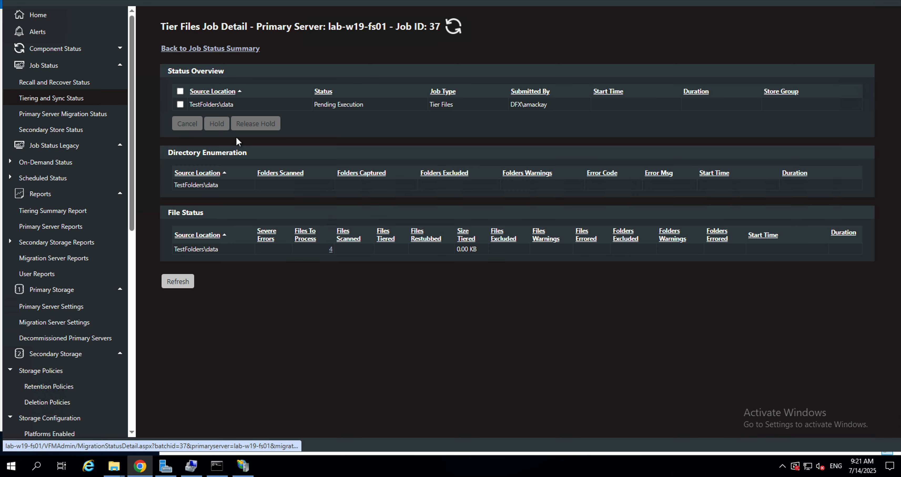
{"action": "left_click", "coordinate": [183, 285]}
{"action": "left_click", "coordinate": [183, 281]}
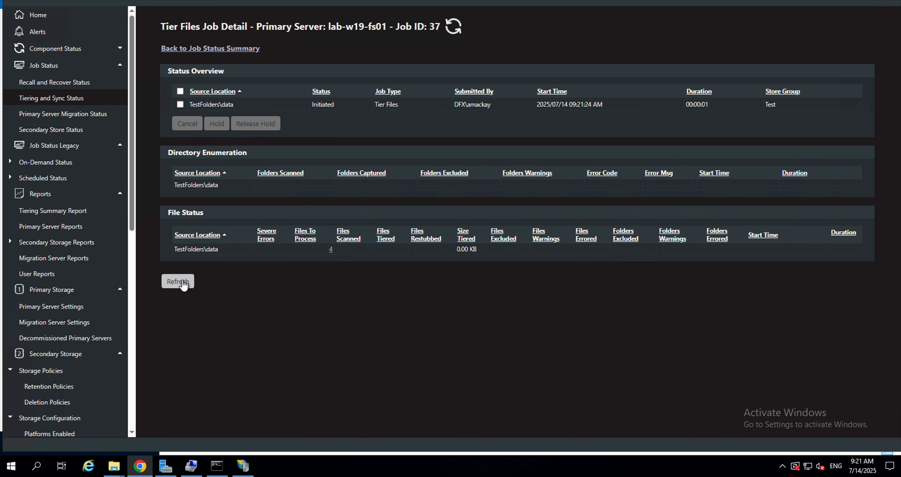
{"action": "left_click", "coordinate": [183, 284]}
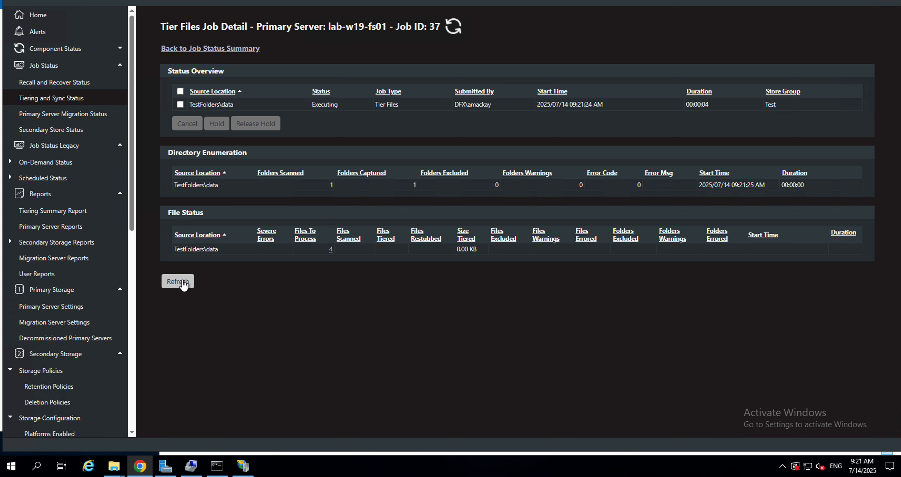
{"action": "left_click", "coordinate": [184, 284]}
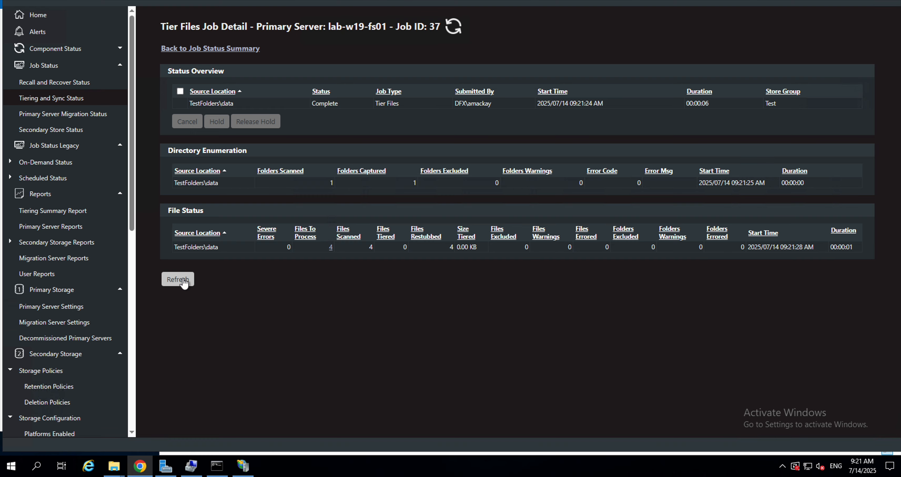
Step: Switch to File Explorer and examine the tiered files in the testfolders share's data folder
{"action": "mouse_move", "coordinate": [114, 465]}
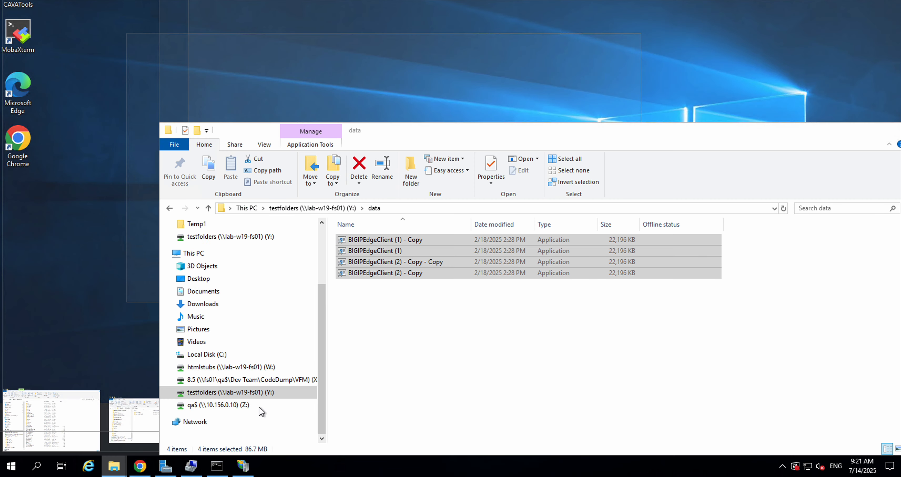
{"action": "left_click", "coordinate": [260, 408]}
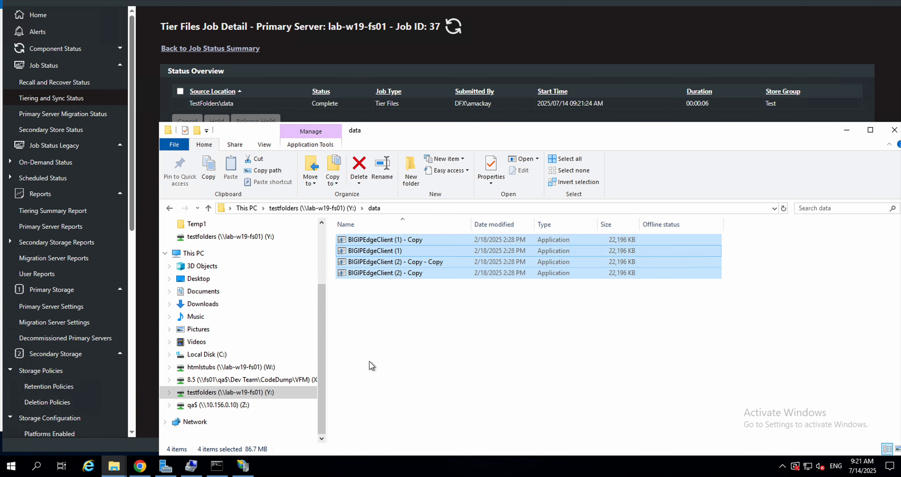
{"action": "left_click", "coordinate": [369, 361]}
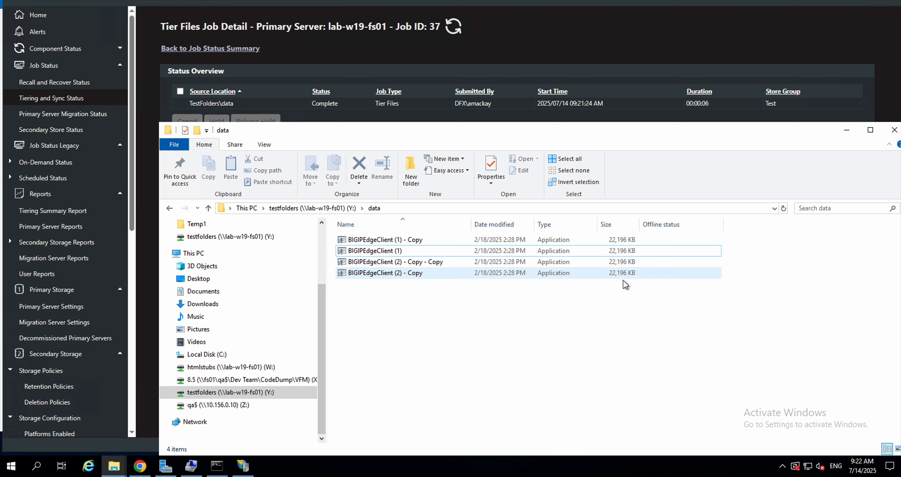
Step: Look through the full list of detail columns available for the testfolders share's data folder
{"action": "right_click", "coordinate": [760, 226]}
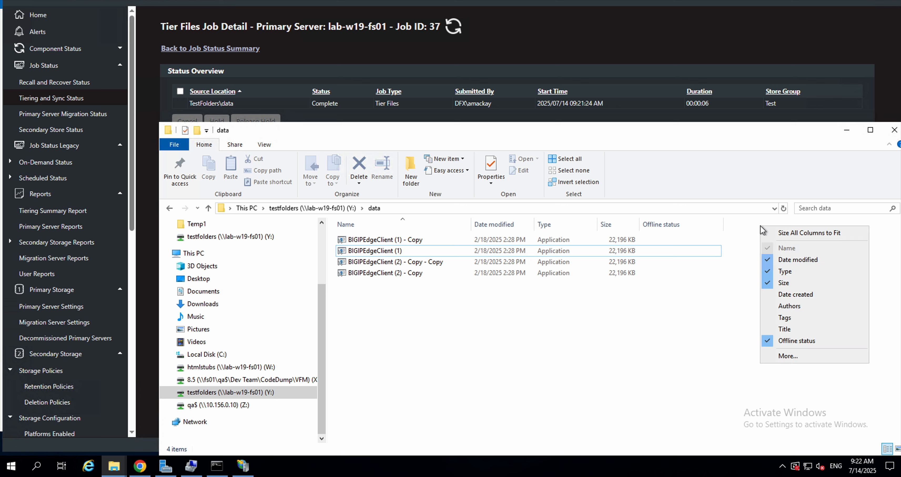
{"action": "left_click", "coordinate": [816, 356]}
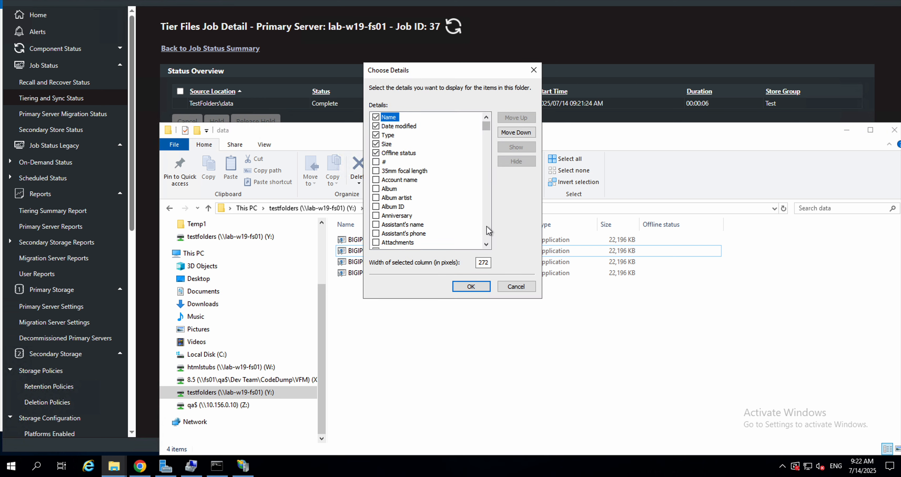
{"action": "scroll", "coordinate": [487, 246], "scroll_direction": "down", "scroll_amount": 8}
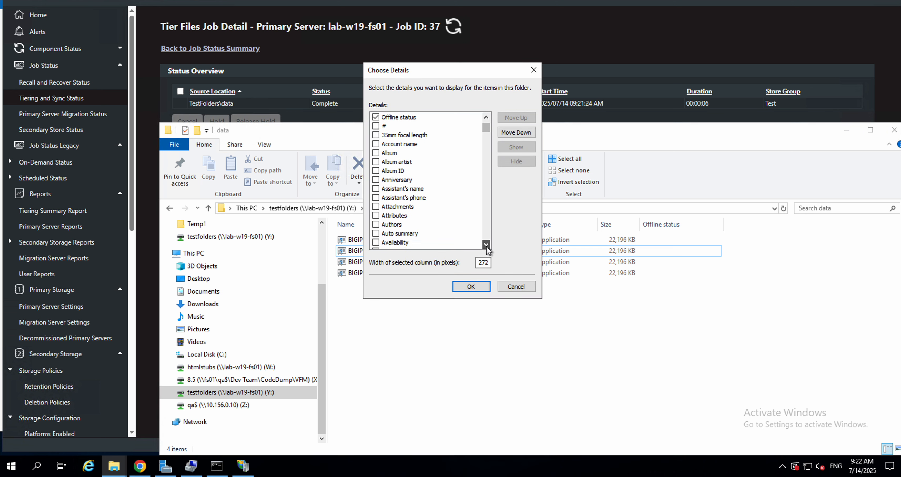
{"action": "scroll", "coordinate": [486, 246], "scroll_direction": "down", "scroll_amount": 20}
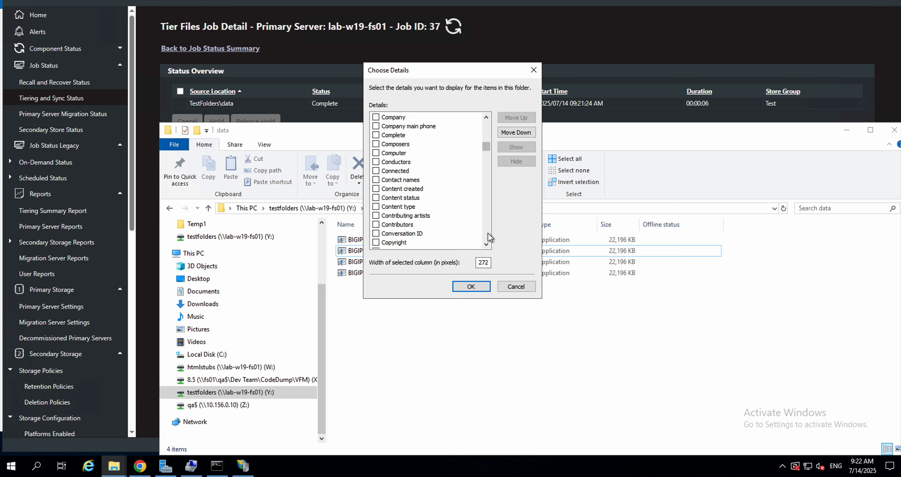
{"action": "scroll", "coordinate": [489, 234], "scroll_direction": "down", "scroll_amount": 20}
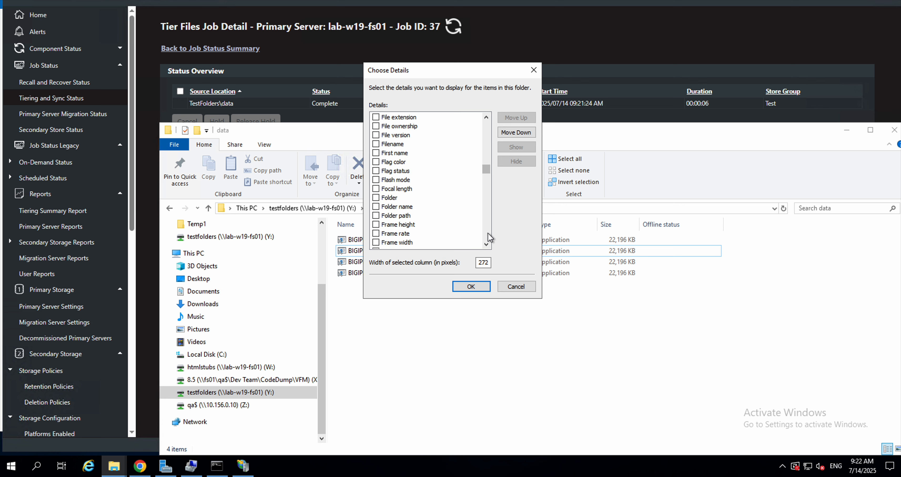
{"action": "scroll", "coordinate": [488, 232], "scroll_direction": "down", "scroll_amount": 20}
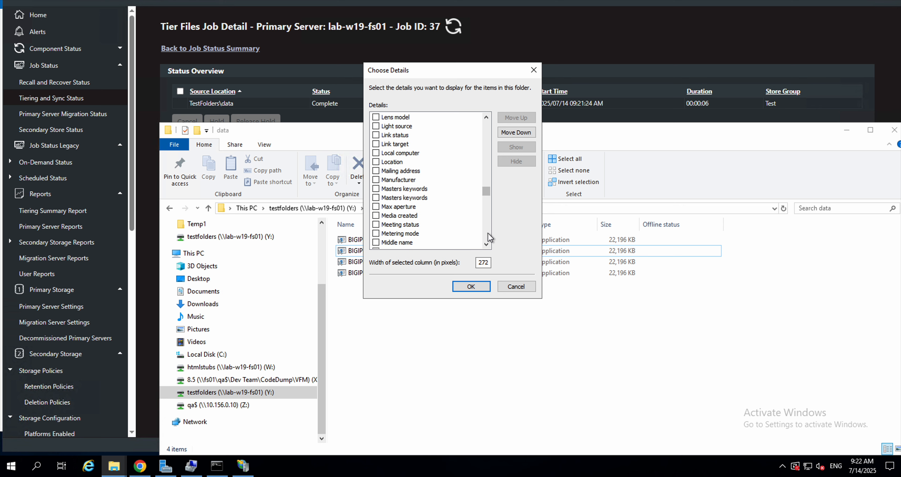
{"action": "scroll", "coordinate": [487, 233], "scroll_direction": "down", "scroll_amount": 15}
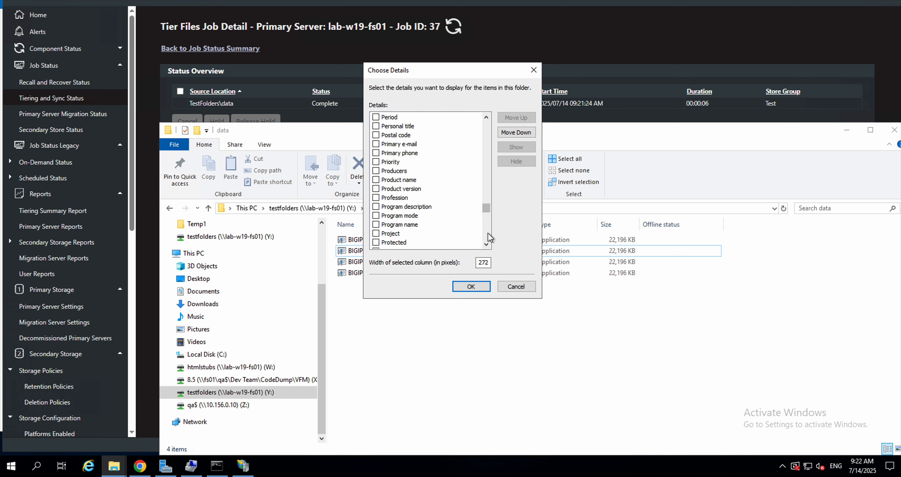
{"action": "scroll", "coordinate": [488, 244], "scroll_direction": "down", "scroll_amount": 7}
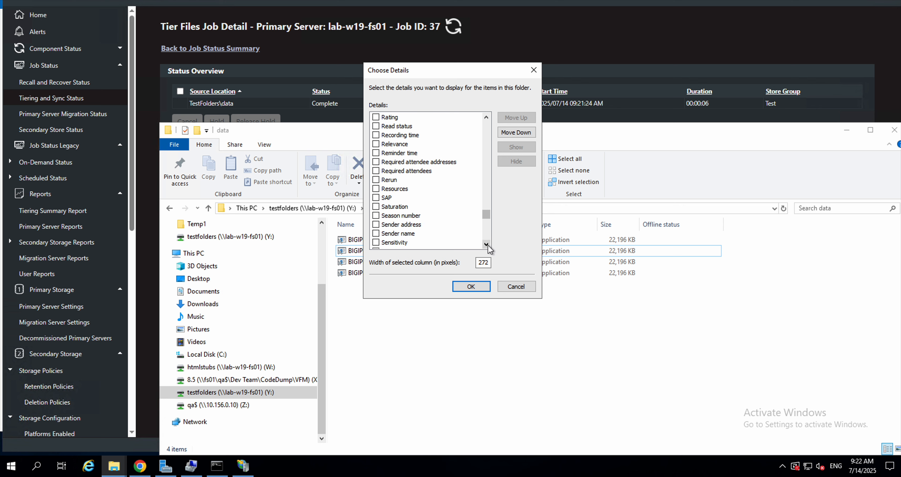
{"action": "scroll", "coordinate": [487, 245], "scroll_direction": "down", "scroll_amount": 3}
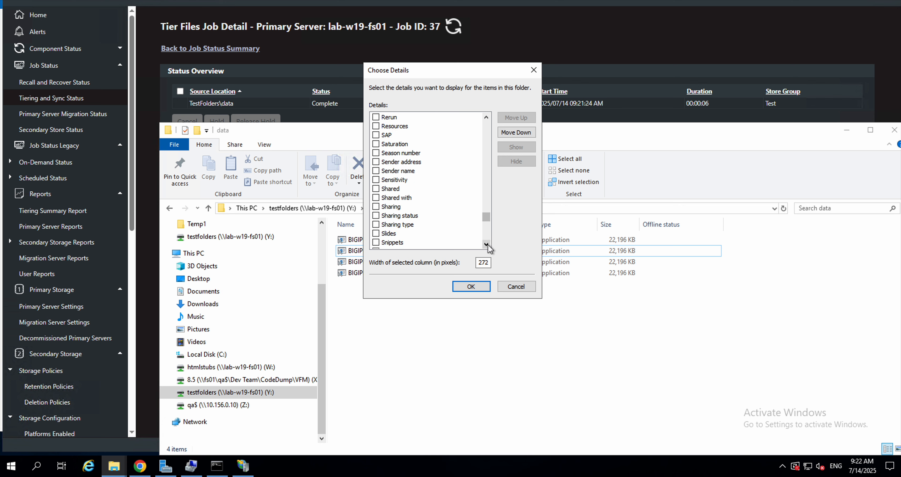
{"action": "left_click", "coordinate": [487, 244]}
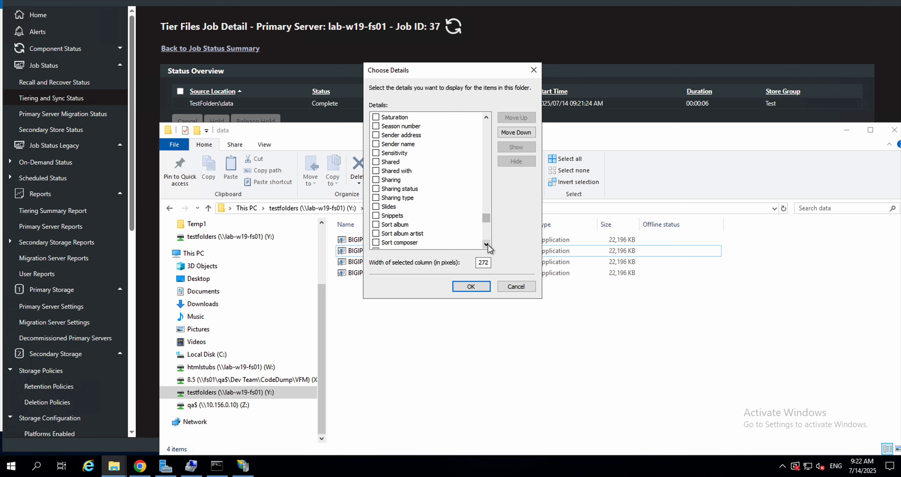
{"action": "left_click_drag", "start_coordinate": [486, 217], "coordinate": [489, 246]}
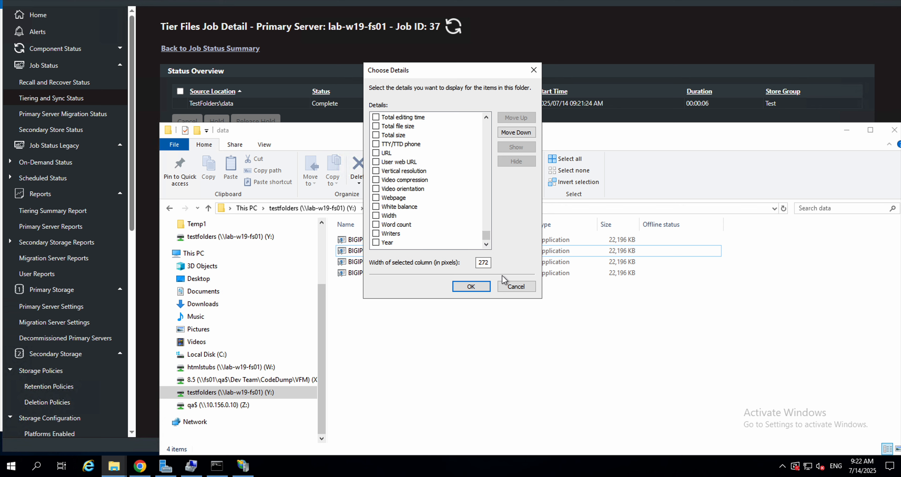
{"action": "left_click", "coordinate": [513, 290]}
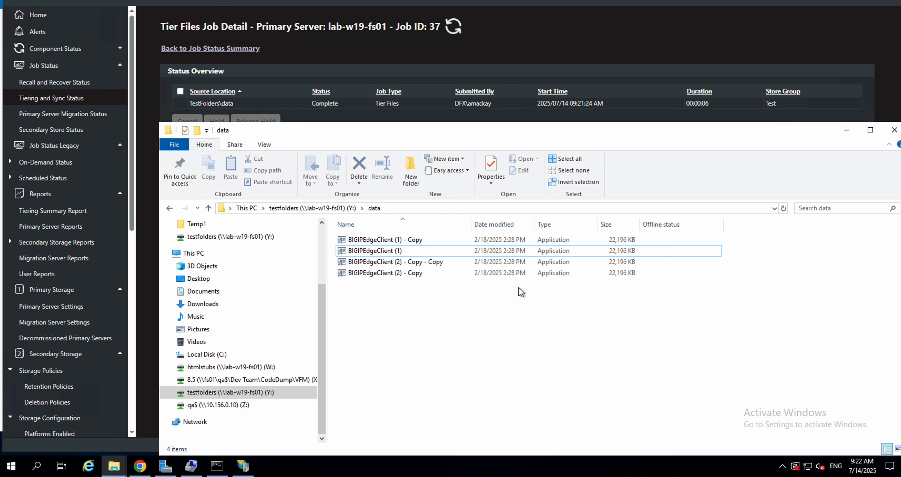
Step: Inspect the size and size on disk in the properties of BIGIPEdgeClient (2) - Copy
{"action": "right_click", "coordinate": [403, 274]}
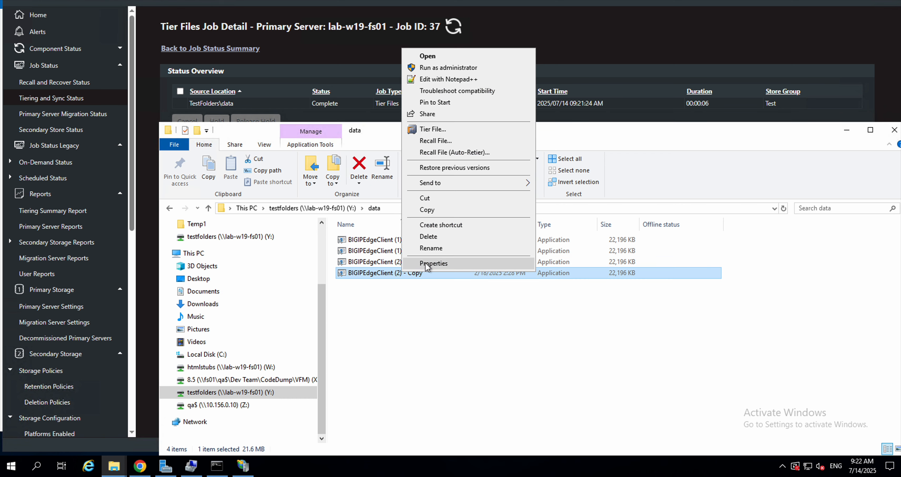
{"action": "left_click", "coordinate": [426, 263]}
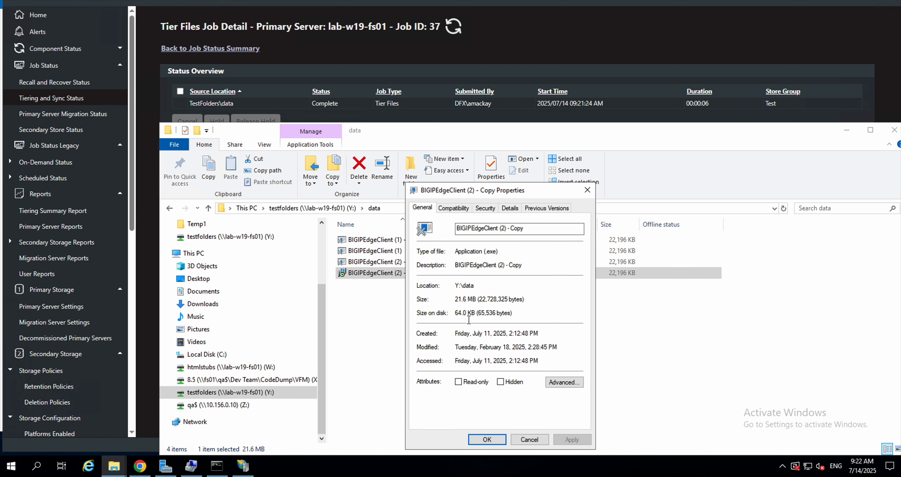
{"action": "left_click_drag", "start_coordinate": [456, 313], "coordinate": [519, 313]}
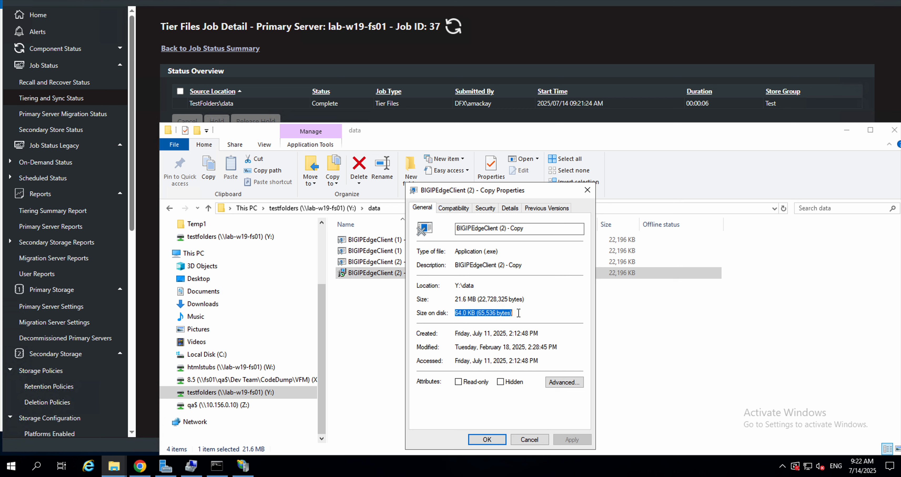
{"action": "double_click", "coordinate": [460, 299]}
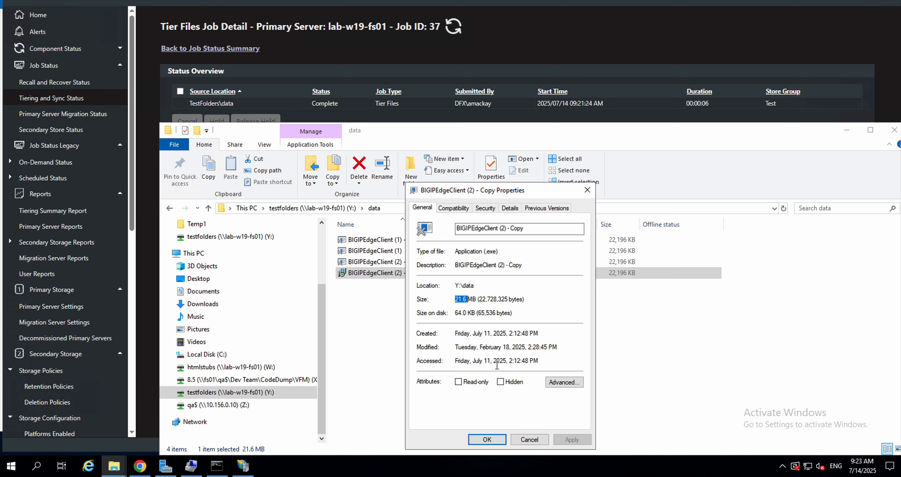
{"action": "left_click", "coordinate": [530, 440]}
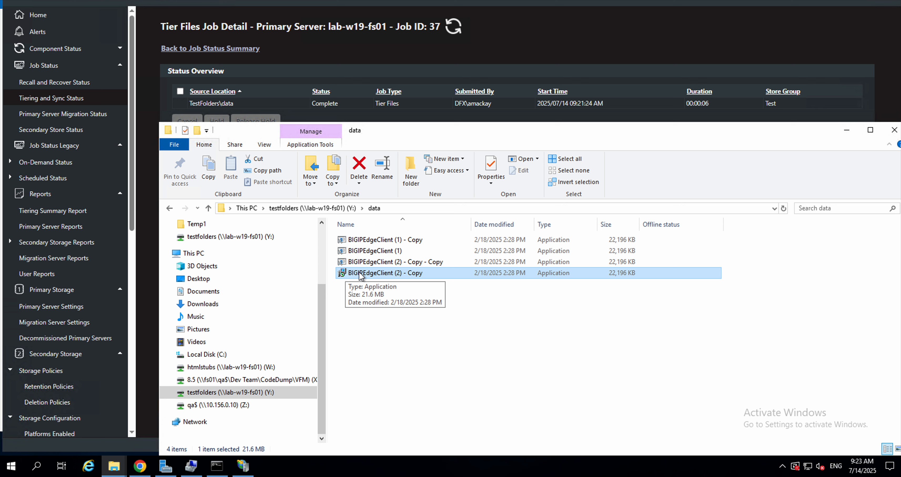
Step: Reopen the properties of BIGIPEdgeClient (2) - Copy and compare its size with its size on disk again
{"action": "right_click", "coordinate": [379, 277]}
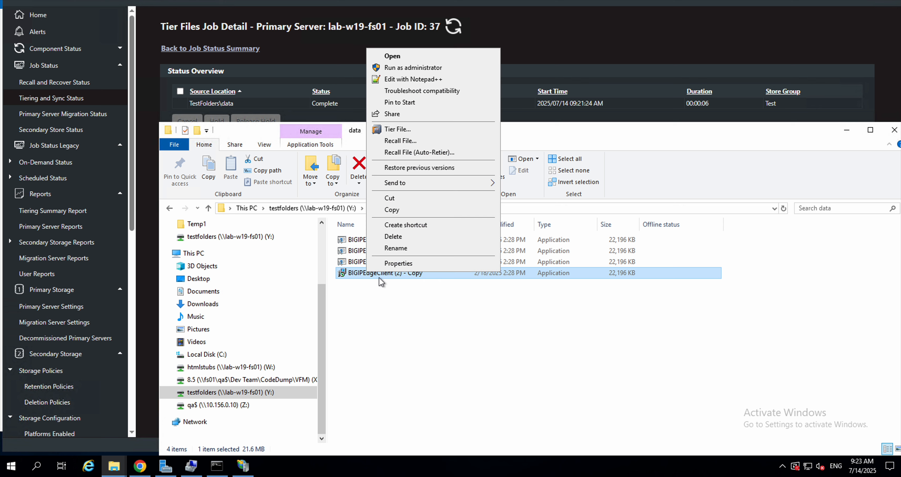
{"action": "left_click", "coordinate": [392, 263]}
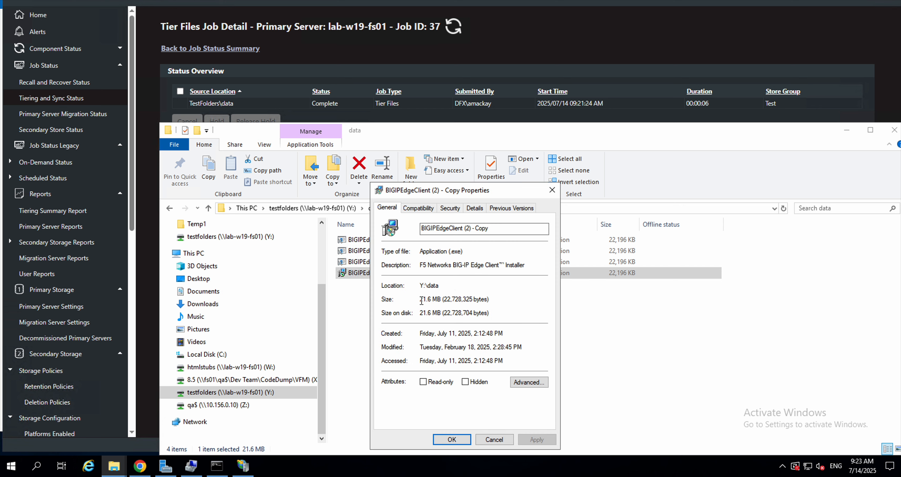
{"action": "left_click_drag", "start_coordinate": [420, 300], "coordinate": [424, 300]}
{"action": "left_click", "coordinate": [424, 312]}
{"action": "left_click", "coordinate": [494, 436]}
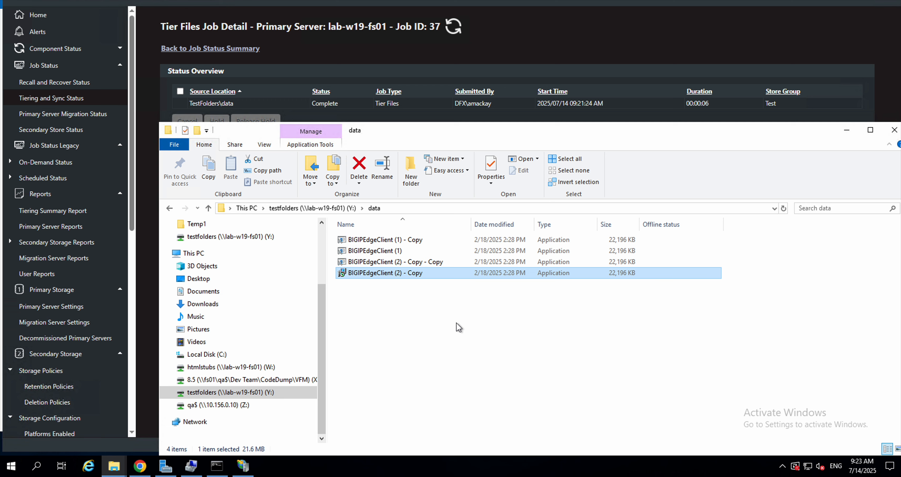
Step: Run the tiered BIGIPEdgeClient (1) file, retry it once, and exit the BIG-IP Edge Client setup wizard without installing
{"action": "left_click", "coordinate": [422, 251]}
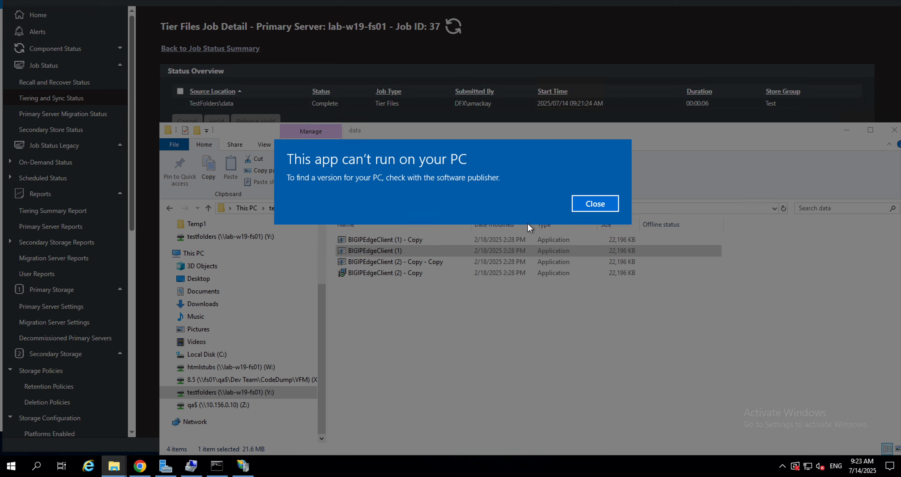
{"action": "left_click", "coordinate": [604, 203]}
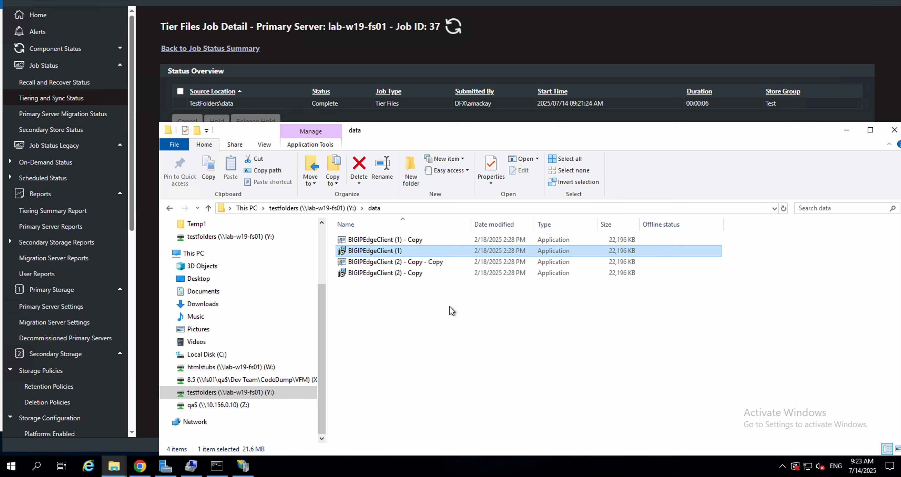
{"action": "double_click", "coordinate": [438, 250]}
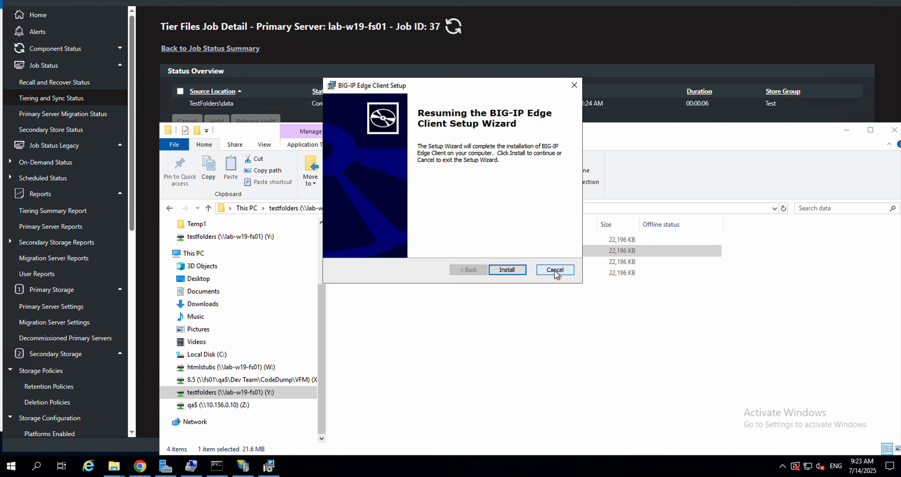
{"action": "left_click", "coordinate": [555, 270]}
{"action": "left_click", "coordinate": [434, 204]}
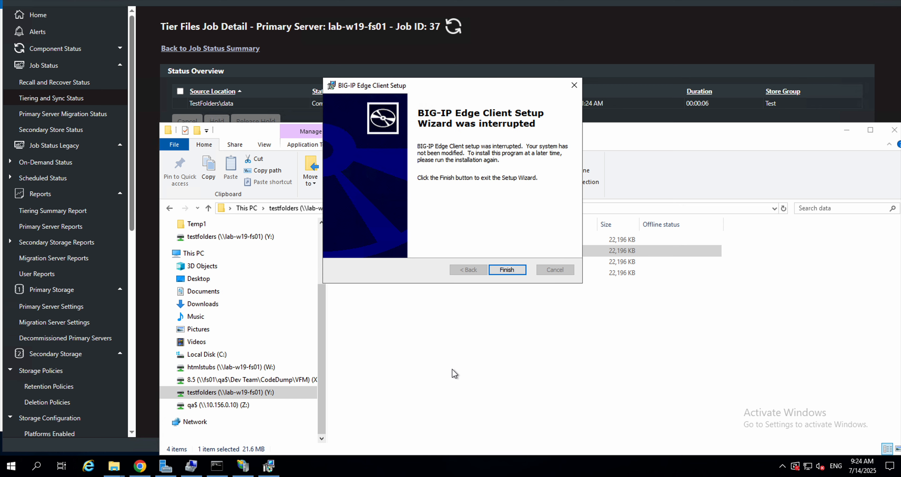
{"action": "left_click", "coordinate": [515, 269]}
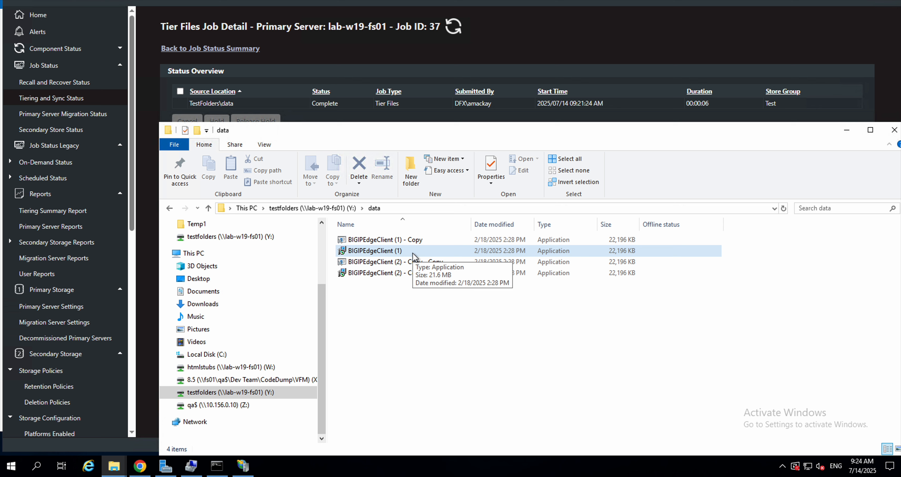
{"action": "left_click", "coordinate": [410, 289]}
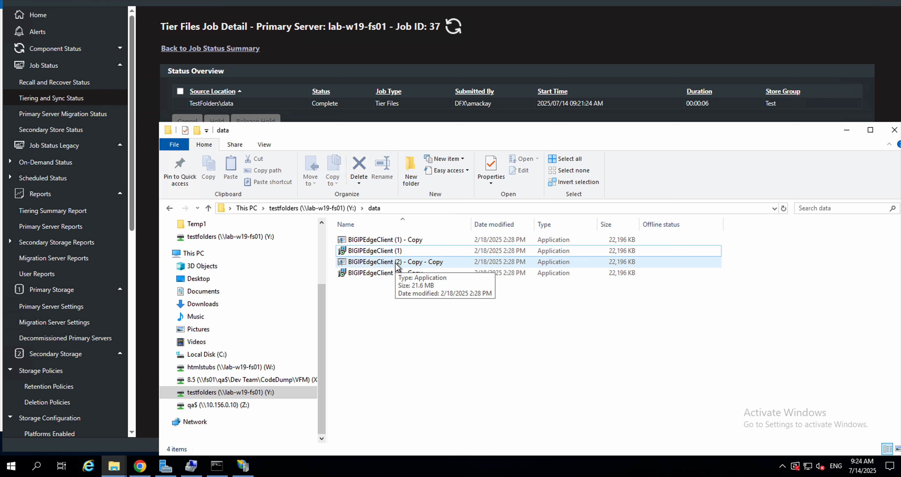
Step: Switch to the Recovery Portal's folder search and select the newfoldertest folder in the backup share on lab-w19-fs01, expanding its subfolders
{"action": "left_click", "coordinate": [317, 47]}
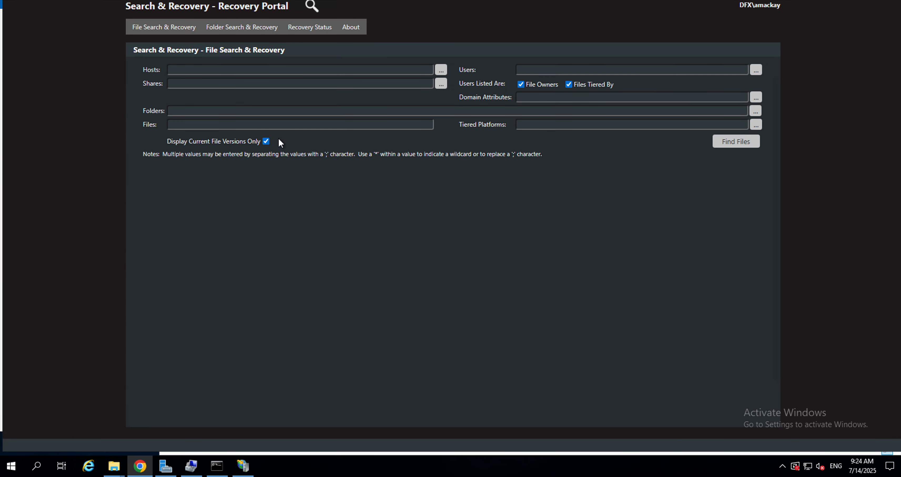
{"action": "mouse_move", "coordinate": [248, 25]}
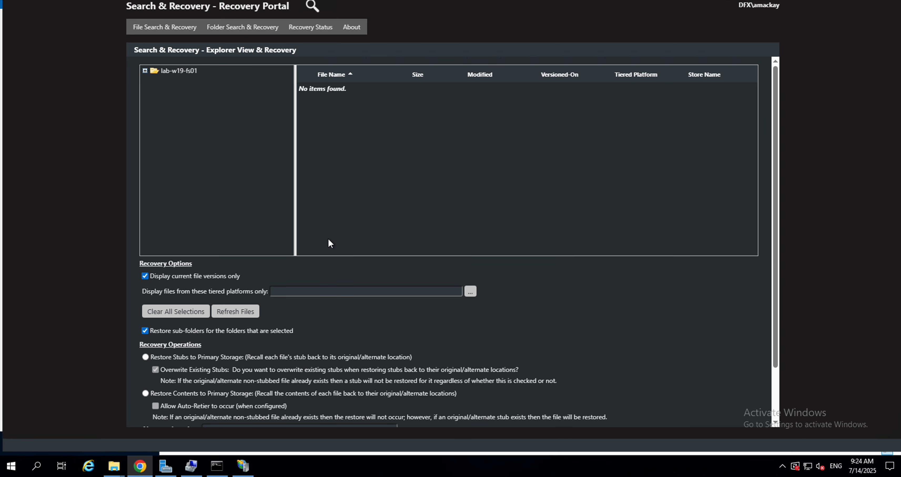
{"action": "left_click", "coordinate": [145, 70]}
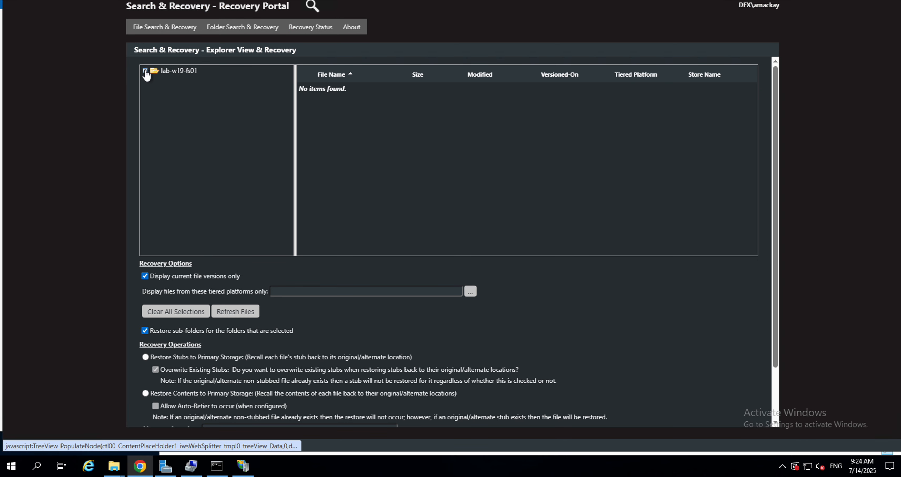
{"action": "left_click", "coordinate": [156, 82]}
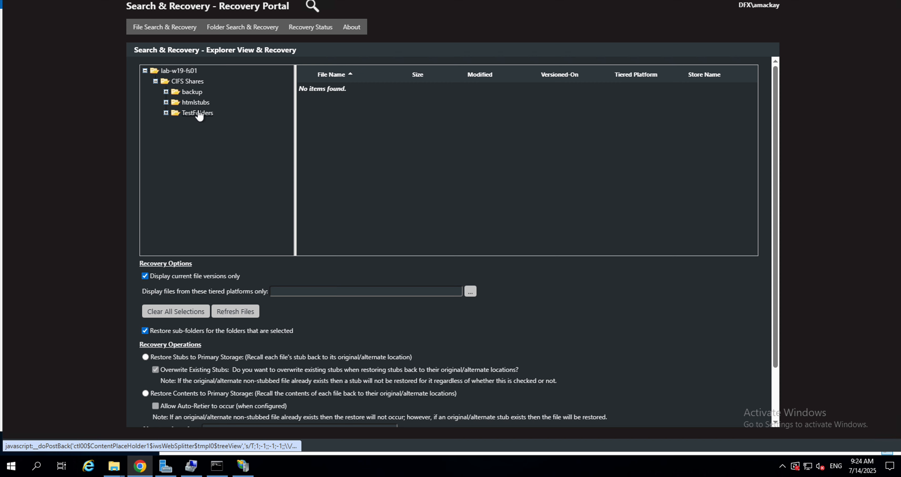
{"action": "left_click", "coordinate": [166, 92]}
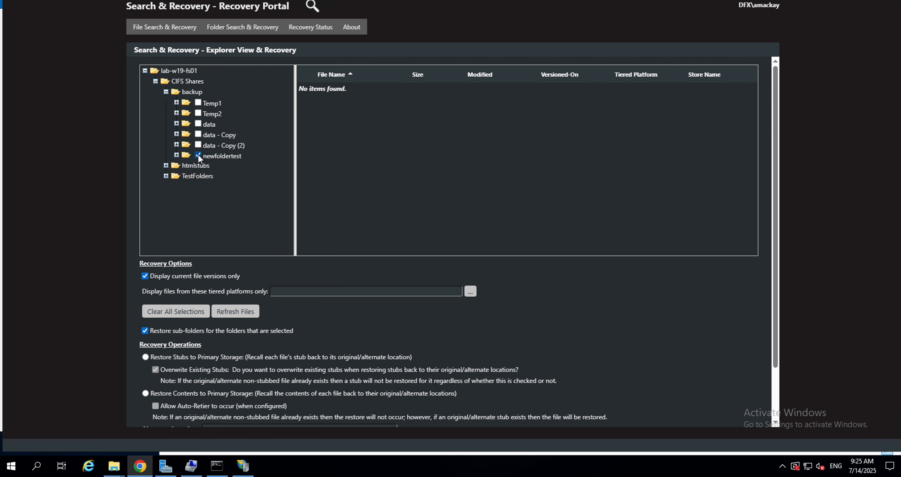
{"action": "left_click", "coordinate": [177, 155]}
{"action": "left_click", "coordinate": [187, 165]}
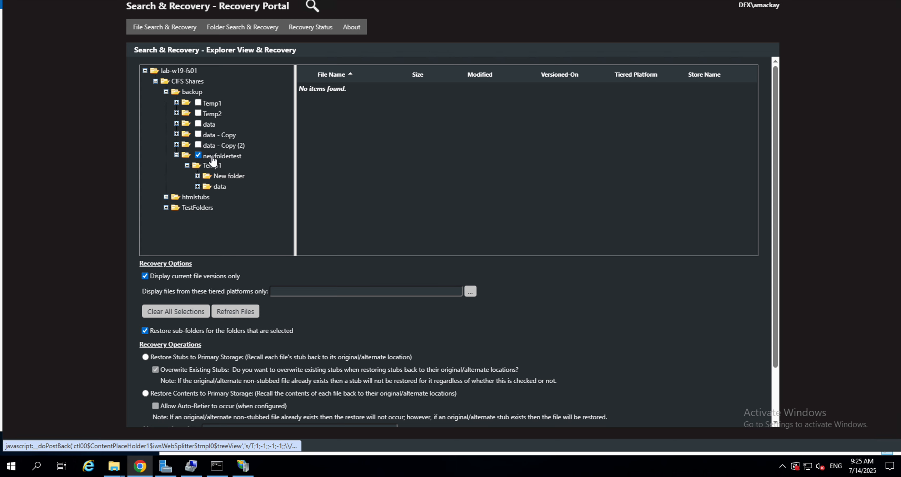
Step: Submit the selected folder for restoring its contents to primary storage at the original location
{"action": "scroll", "coordinate": [473, 228], "scroll_direction": "down", "scroll_amount": 2}
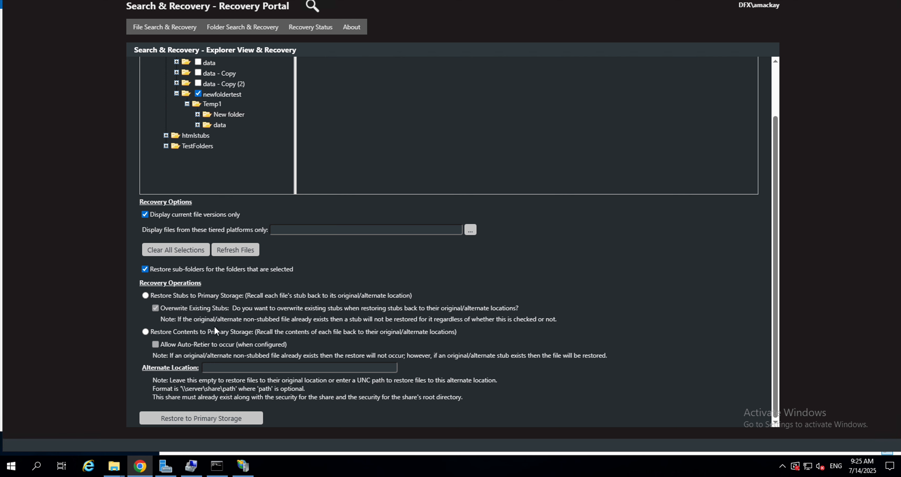
{"action": "left_click", "coordinate": [249, 333]}
{"action": "left_click", "coordinate": [198, 419]}
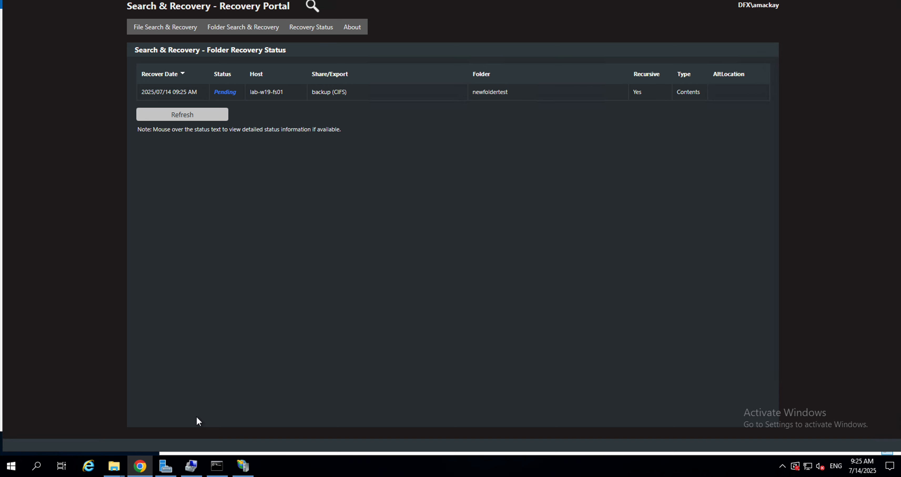
Step: Refresh the folder recovery status and check the Recall and Recover job list in the VFM admin portal
{"action": "left_click", "coordinate": [185, 120]}
{"action": "key", "text": "ctrl+shift+Tab"}
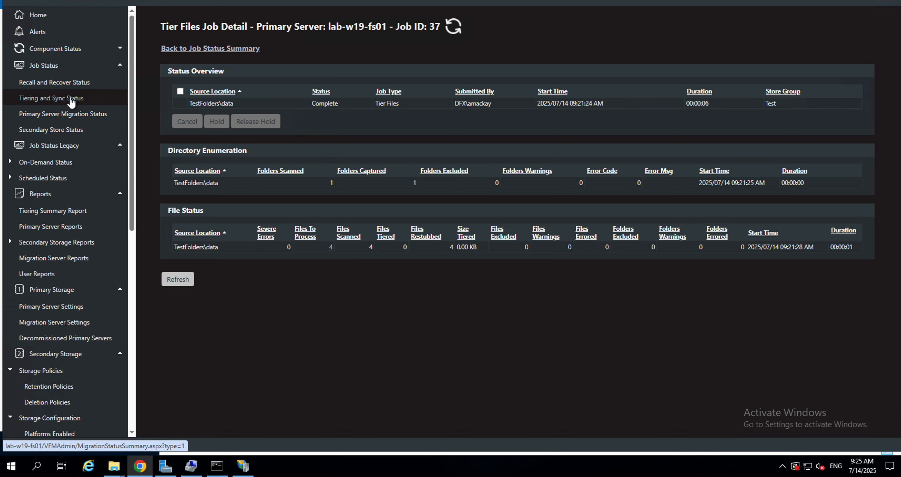
{"action": "left_click", "coordinate": [65, 86]}
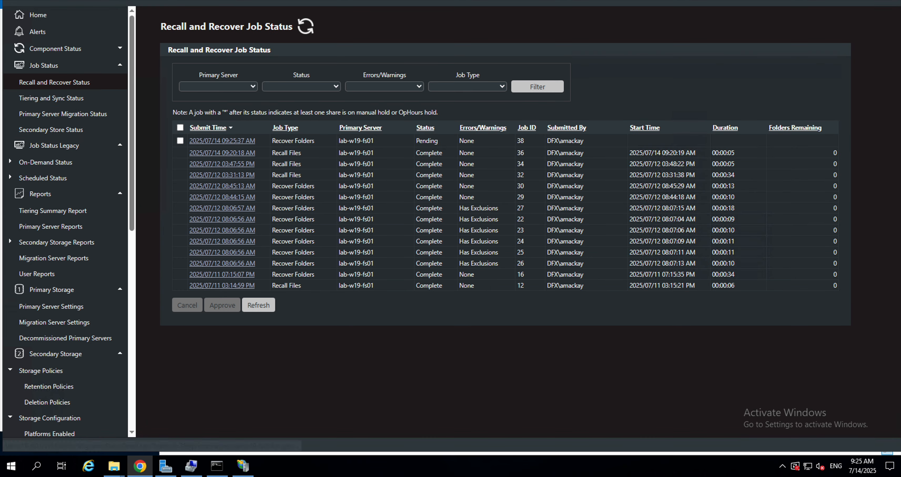
{"action": "key", "text": "ctrl+Tab"}
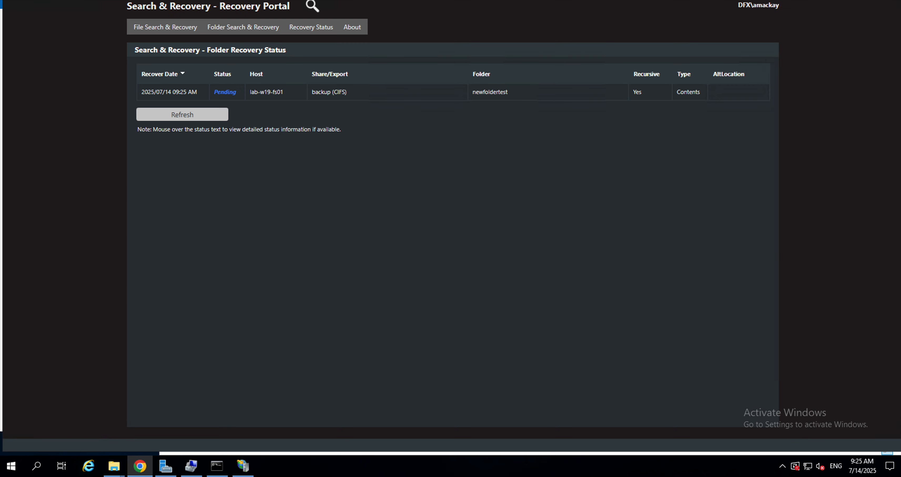
{"action": "left_click", "coordinate": [201, 114]}
Step: Switch to File Explorer, view the root of the testfolders share on lab-w19-fs01, and return to the Recovery Portal
{"action": "left_click", "coordinate": [114, 465]}
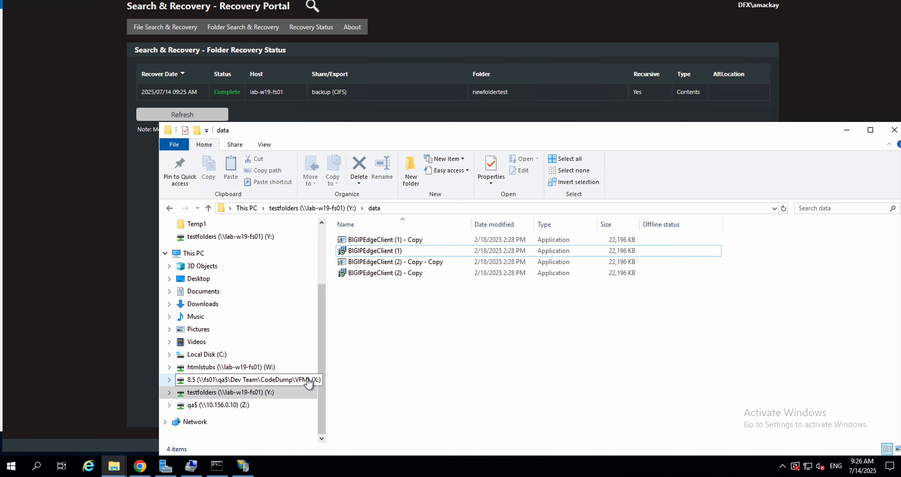
{"action": "left_click", "coordinate": [258, 393]}
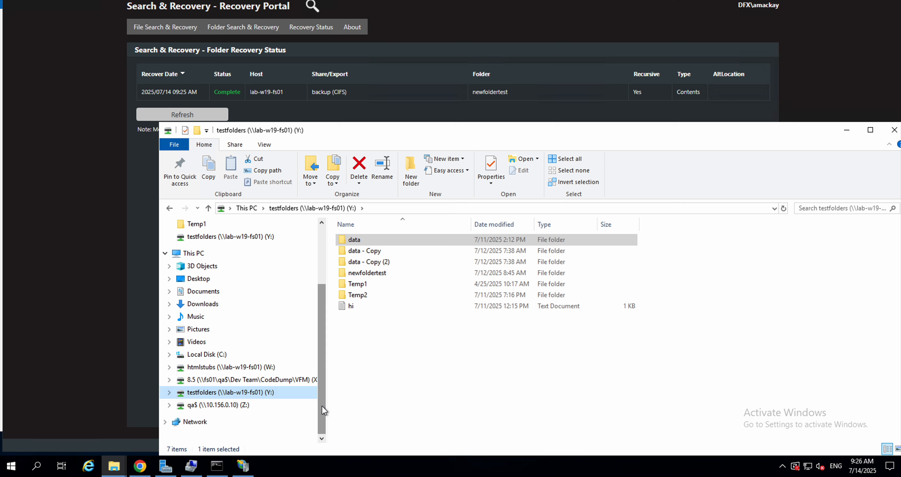
{"action": "mouse_move", "coordinate": [322, 406]}
{"action": "left_mouse_down"}
{"action": "mouse_move", "coordinate": [327, 321]}
{"action": "mouse_move", "coordinate": [321, 411]}
{"action": "left_mouse_up"}
{"action": "left_click", "coordinate": [422, 33]}
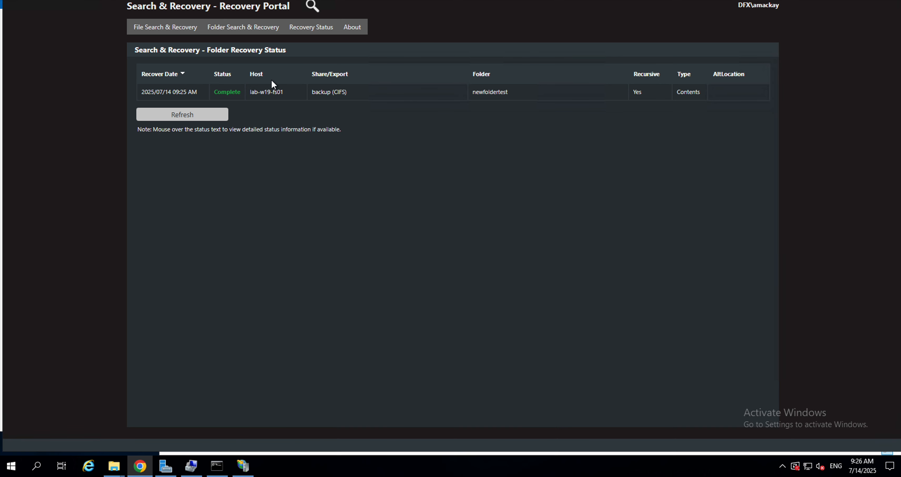
Step: Start a new folder search with host lab-w19-fs01 and the backup share
{"action": "mouse_move", "coordinate": [247, 28]}
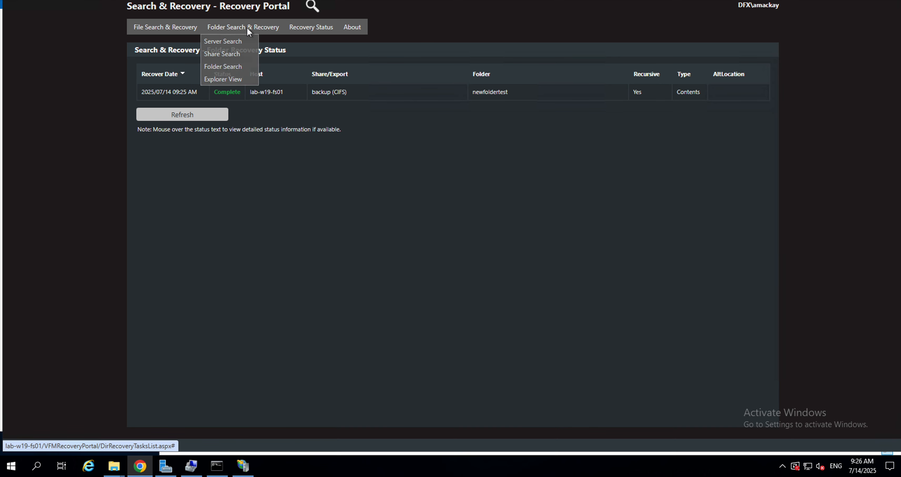
{"action": "left_click", "coordinate": [234, 67]}
{"action": "left_click", "coordinate": [307, 69]}
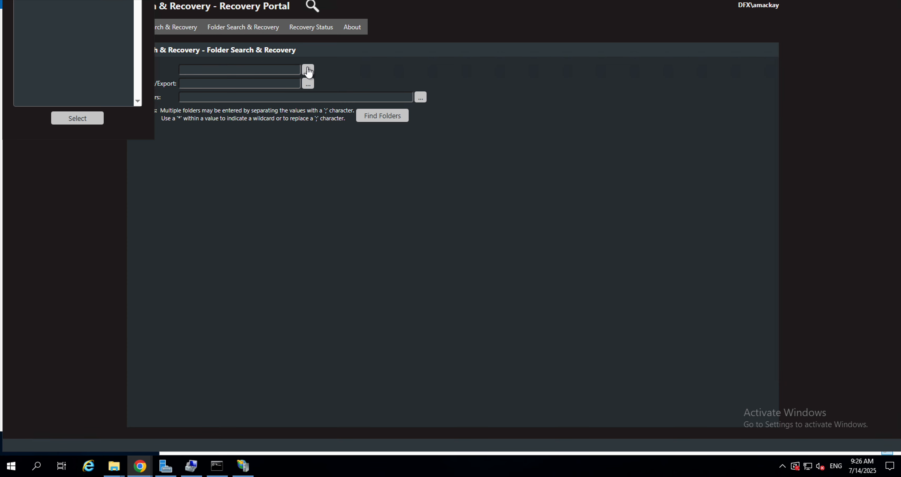
{"action": "left_click", "coordinate": [78, 1]}
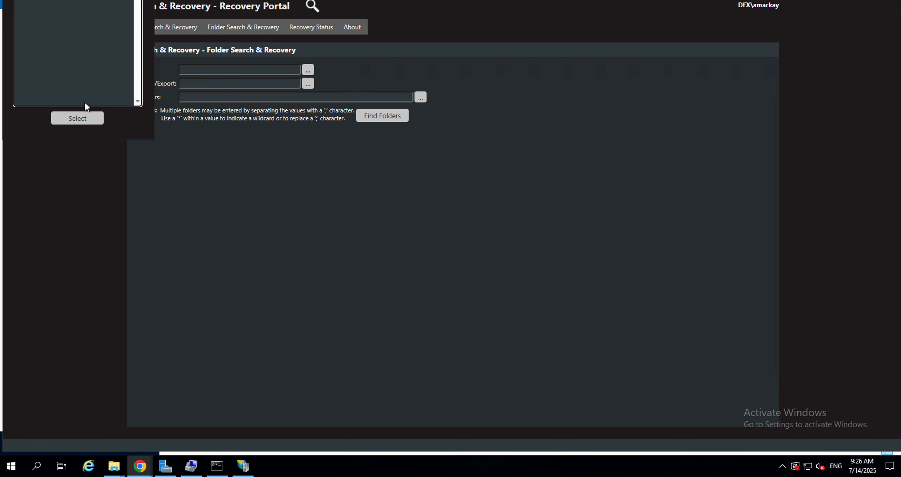
{"action": "left_click", "coordinate": [78, 117]}
{"action": "left_click", "coordinate": [307, 83]}
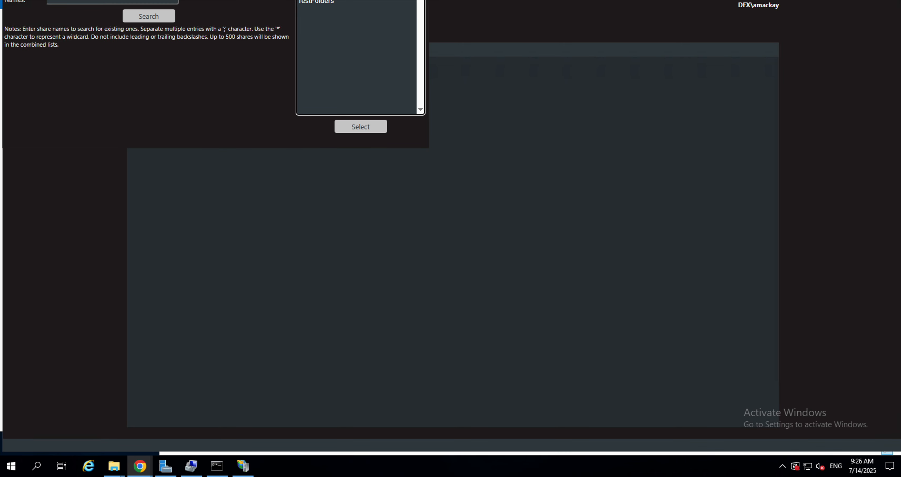
{"action": "left_click", "coordinate": [365, 128]}
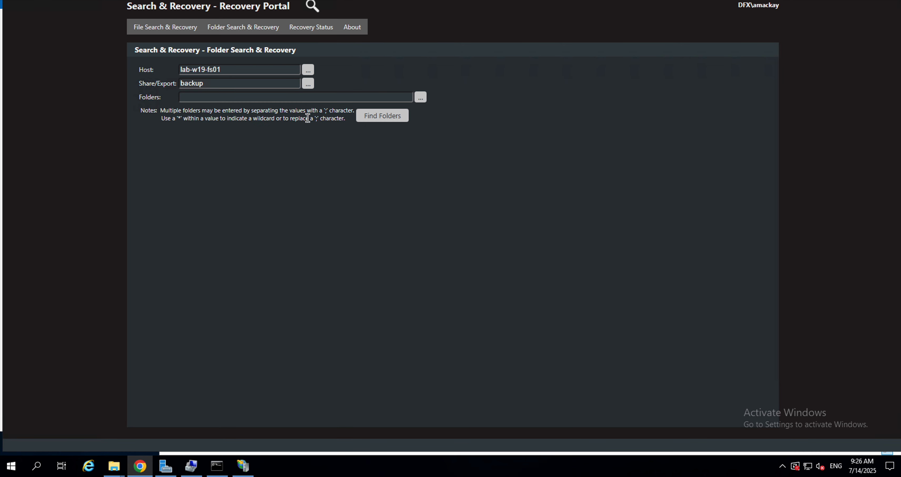
Step: Choose the newfoldertest directory for the search and find matching folders with their recovery options
{"action": "left_click", "coordinate": [421, 98]}
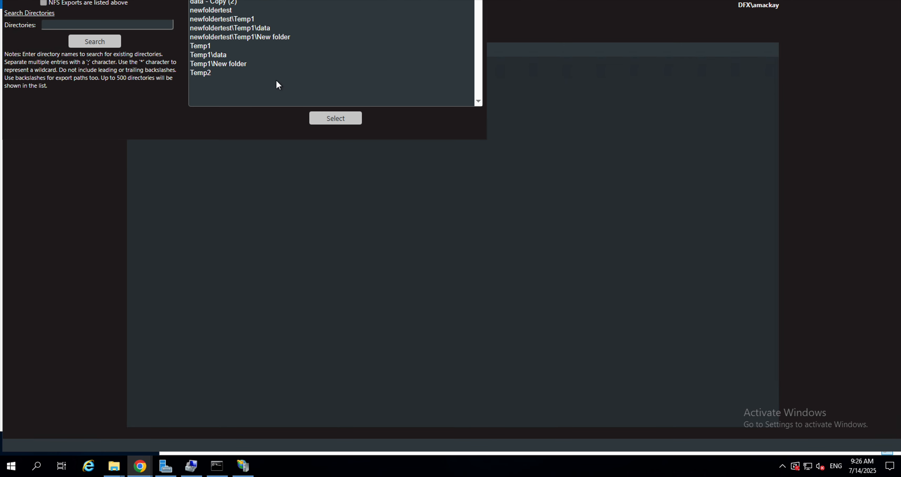
{"action": "left_click", "coordinate": [227, 11]}
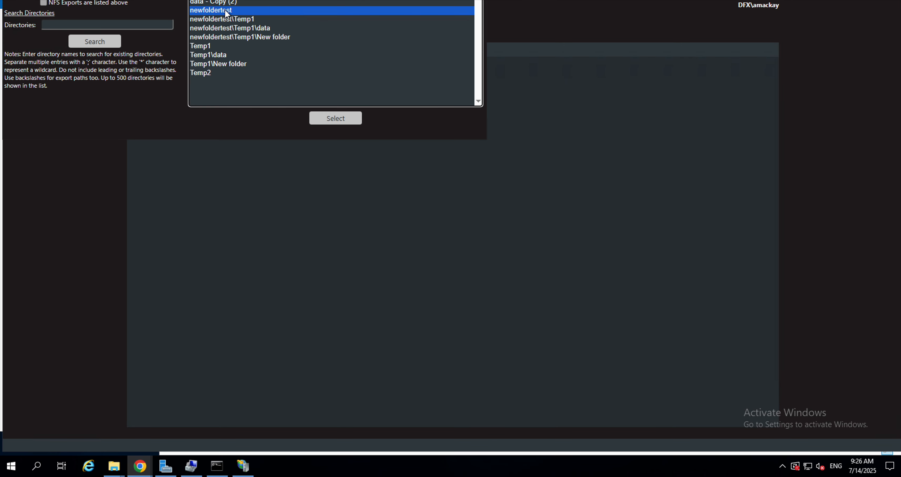
{"action": "left_click", "coordinate": [334, 119]}
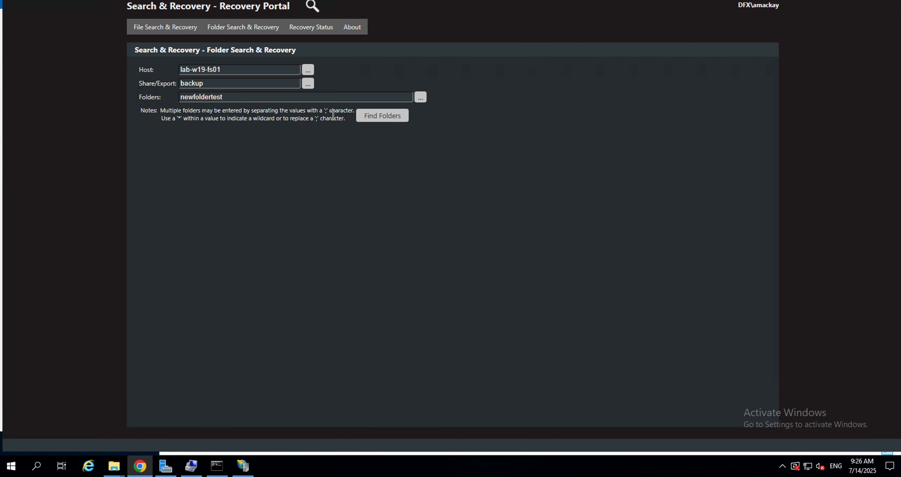
{"action": "left_click", "coordinate": [373, 119]}
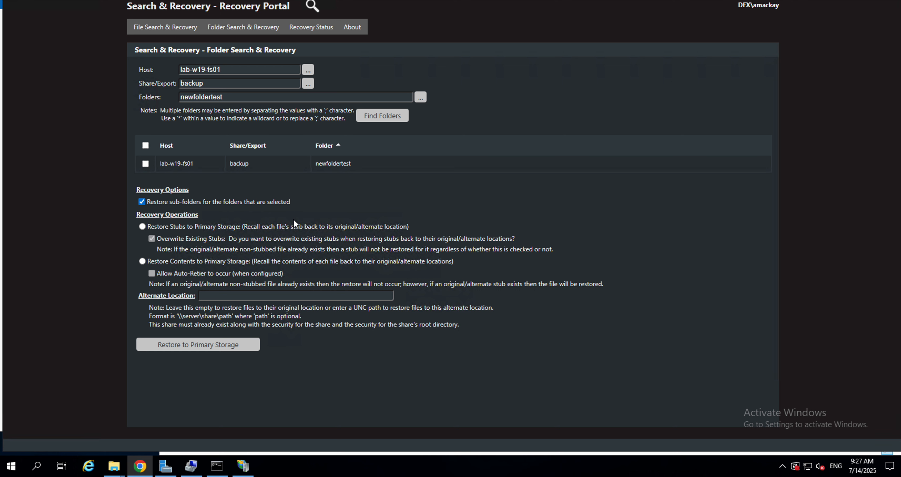
Step: Switch to the file search and set its host to lab-w19-fs01 and its share to backup
{"action": "mouse_move", "coordinate": [254, 26]}
{"action": "mouse_move", "coordinate": [168, 24]}
{"action": "left_click", "coordinate": [152, 41]}
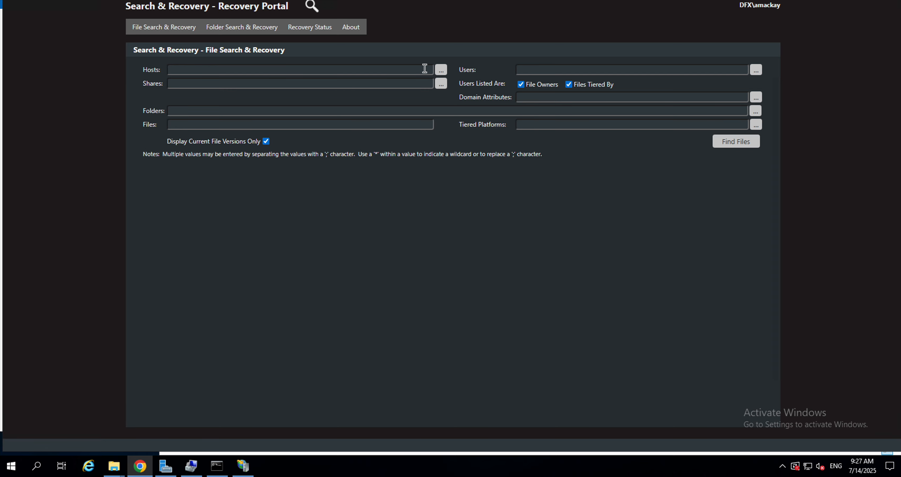
{"action": "left_click", "coordinate": [441, 72]}
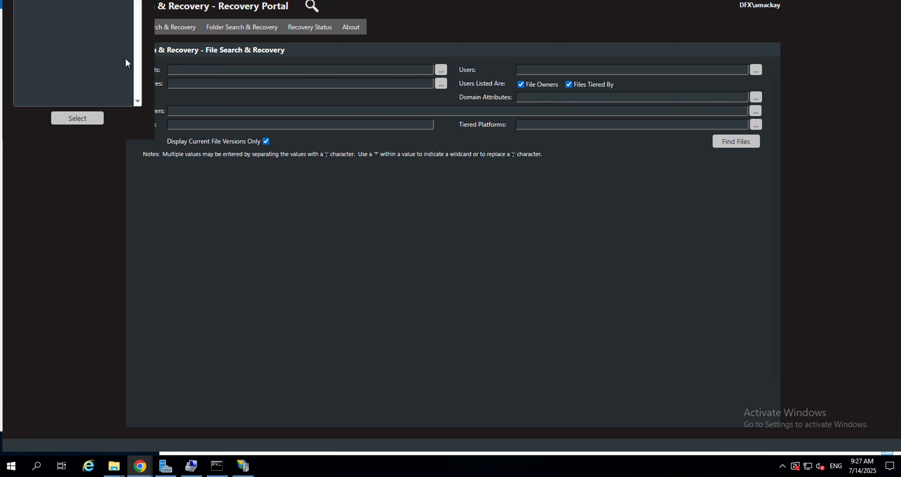
{"action": "left_click", "coordinate": [92, 120]}
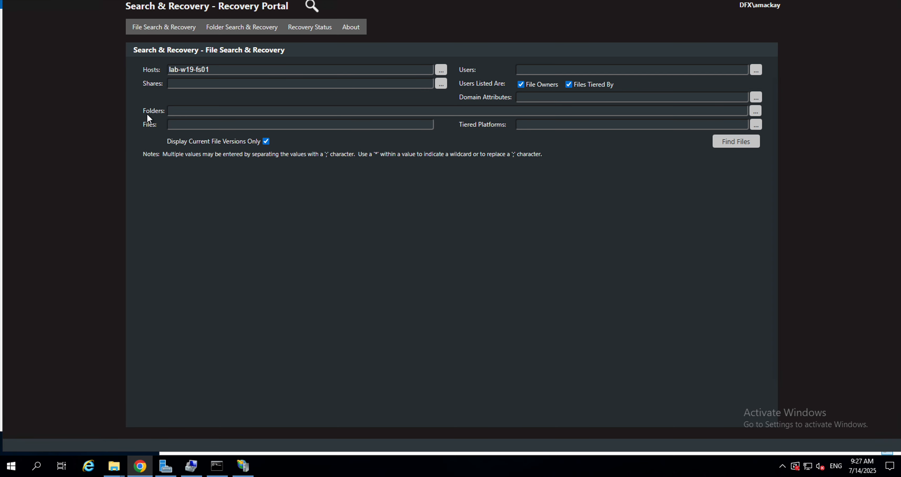
{"action": "left_click", "coordinate": [441, 84]}
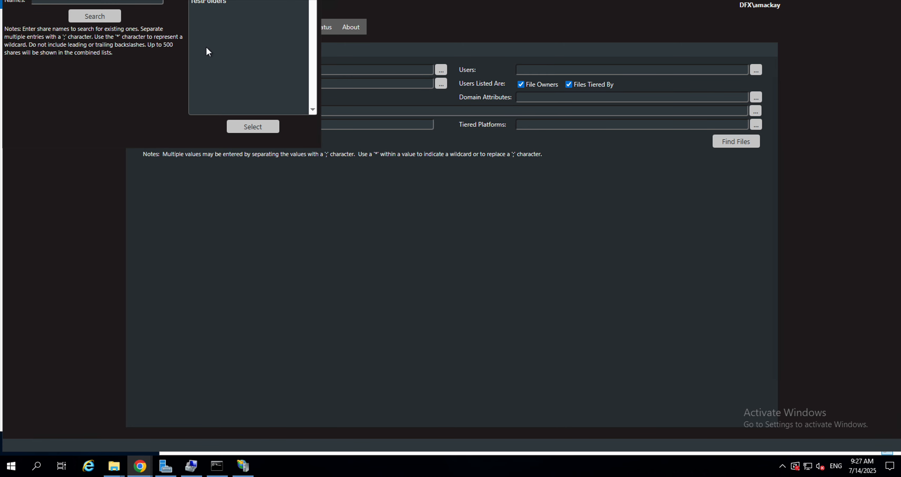
{"action": "left_click", "coordinate": [226, 1]}
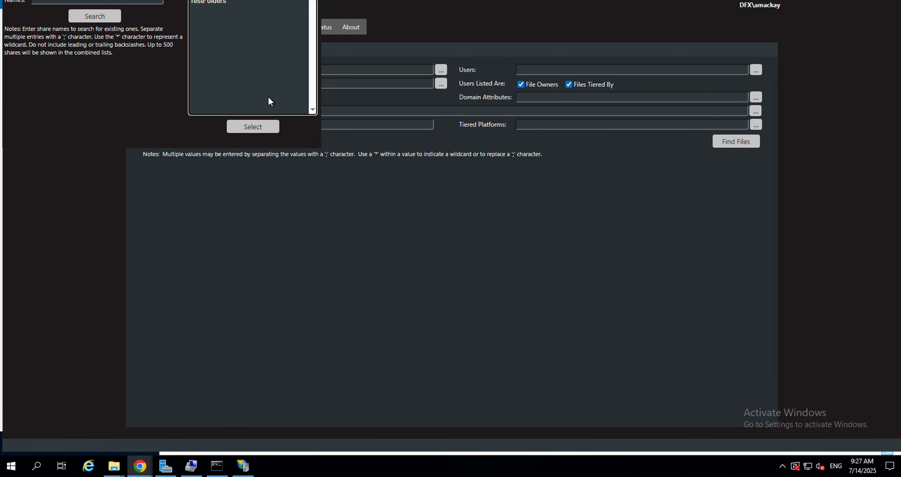
{"action": "left_click", "coordinate": [254, 124]}
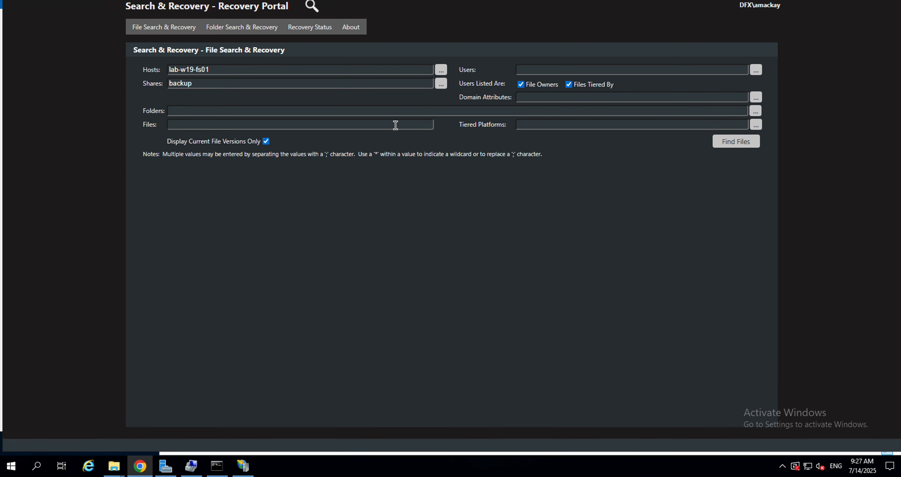
Step: Search the backup share for files matching *.exe
{"action": "left_click", "coordinate": [383, 124]}
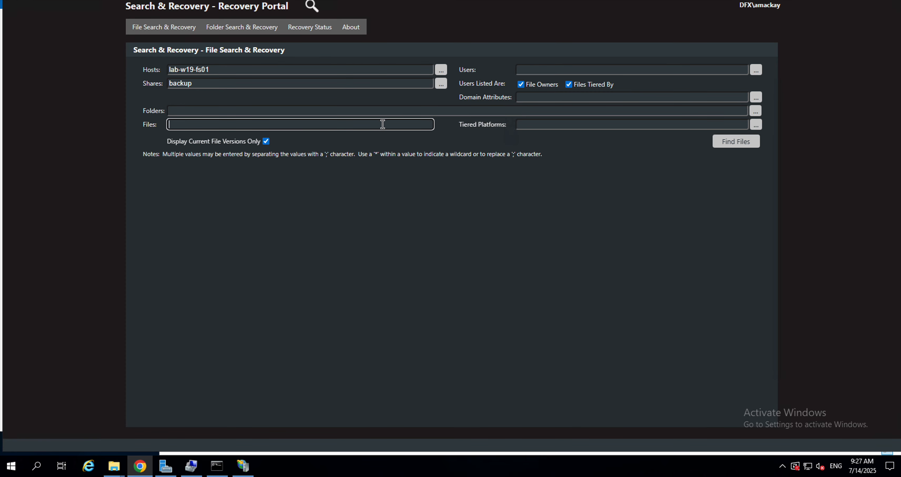
{"action": "type", "text": "*.exe"}
{"action": "key", "text": "Return"}
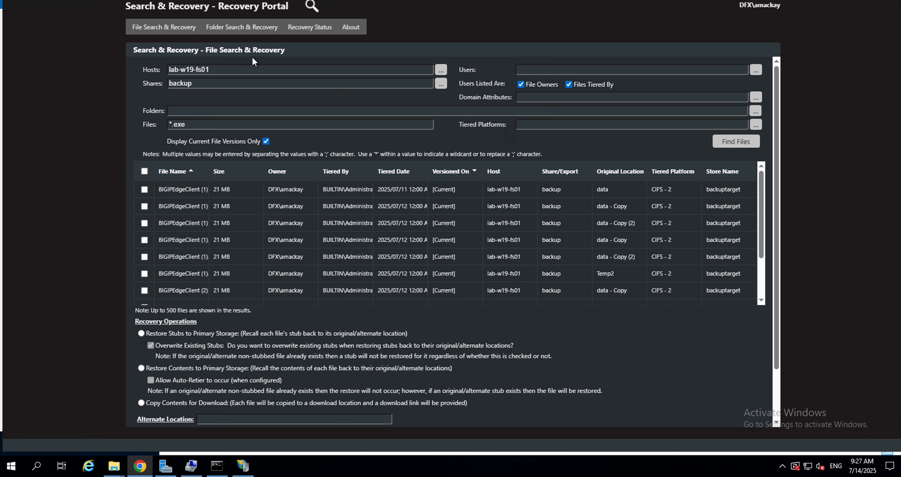
Step: View the server search and recovery options, and check the folder recovery status again
{"action": "mouse_move", "coordinate": [247, 26]}
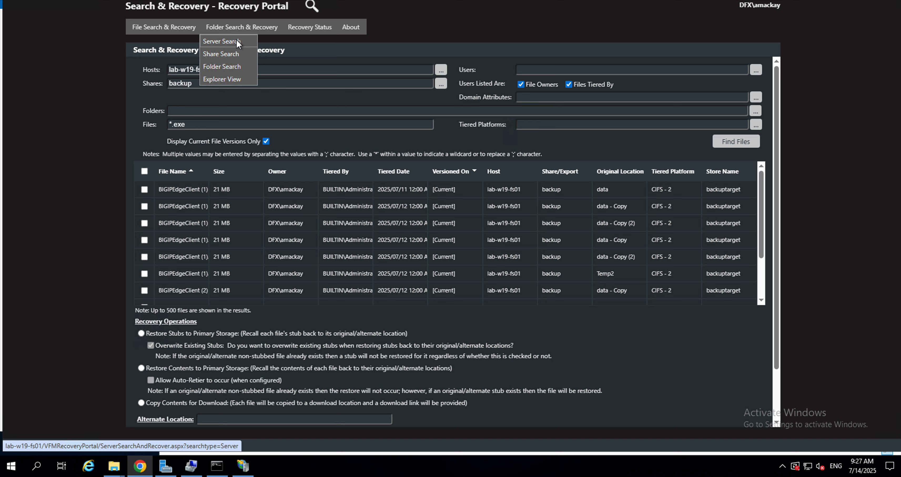
{"action": "left_click", "coordinate": [236, 40]}
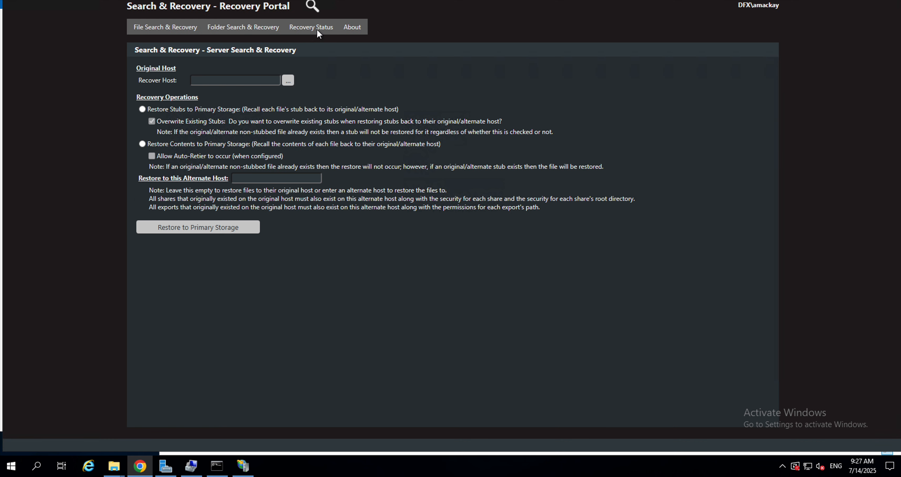
{"action": "mouse_move", "coordinate": [317, 26]}
{"action": "left_click", "coordinate": [316, 53]}
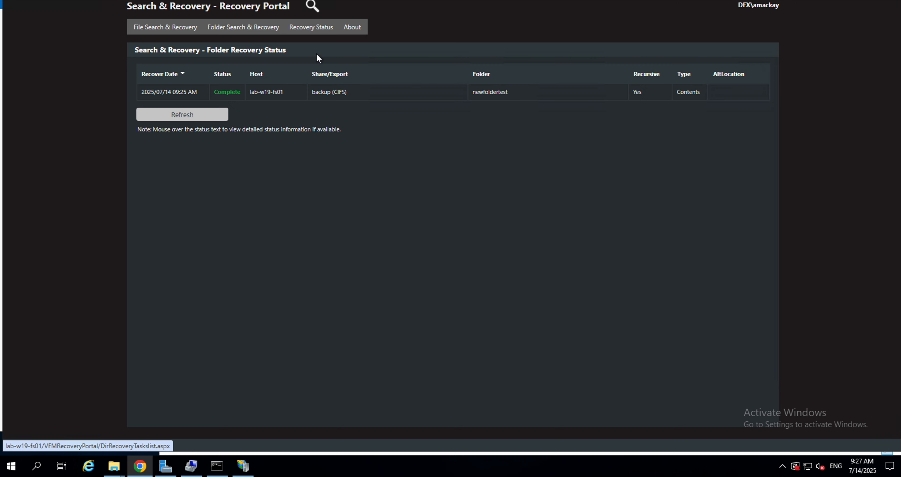
{"action": "mouse_move", "coordinate": [311, 26]}
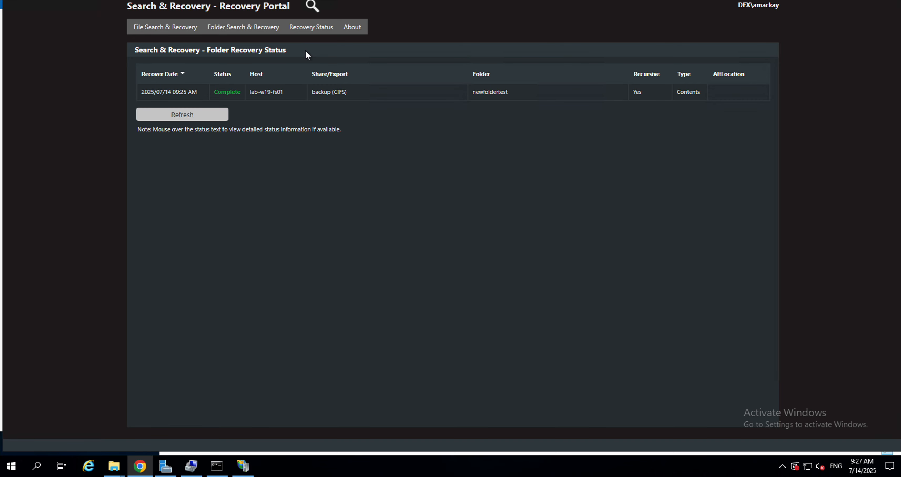
Step: Refresh the Recall and Recover job list in the admin portal and open the details of the newest Recover Folders job
{"action": "left_click", "coordinate": [70, 0]}
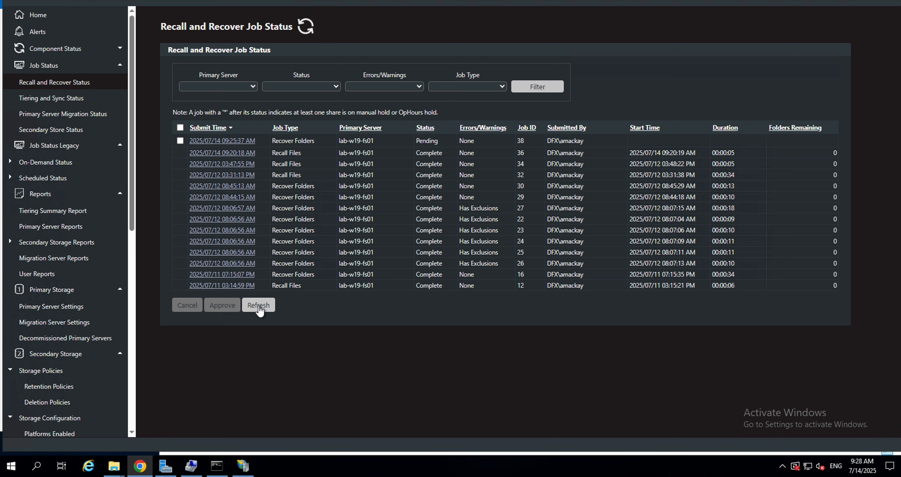
{"action": "left_click", "coordinate": [259, 306]}
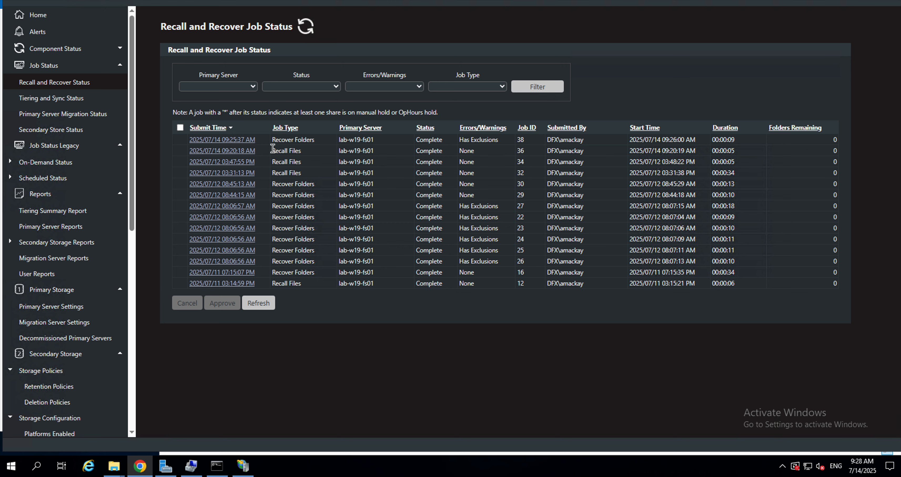
{"action": "left_click", "coordinate": [244, 140]}
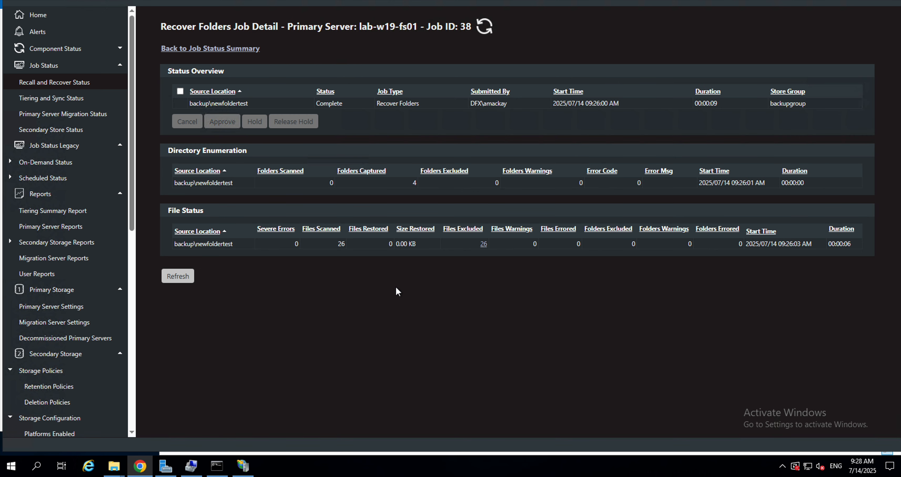
Step: Open the job's excluded files report to read the exclusion reasons, close it, and leave the remote desktop
{"action": "left_click", "coordinate": [483, 245]}
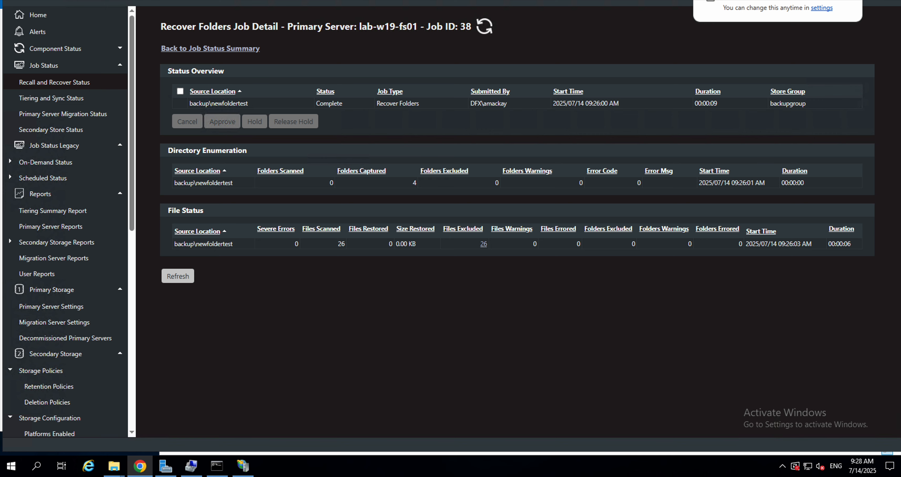
{"action": "left_click", "coordinate": [742, 1]}
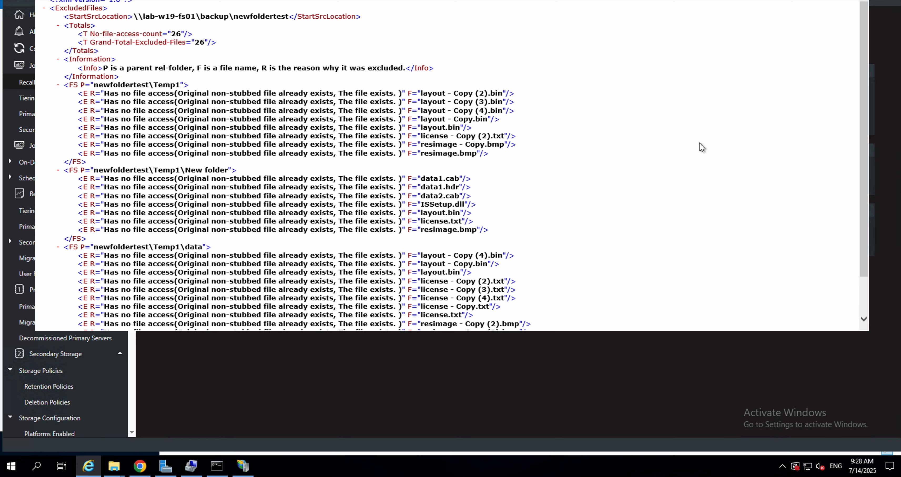
{"action": "left_click", "coordinate": [860, 1]}
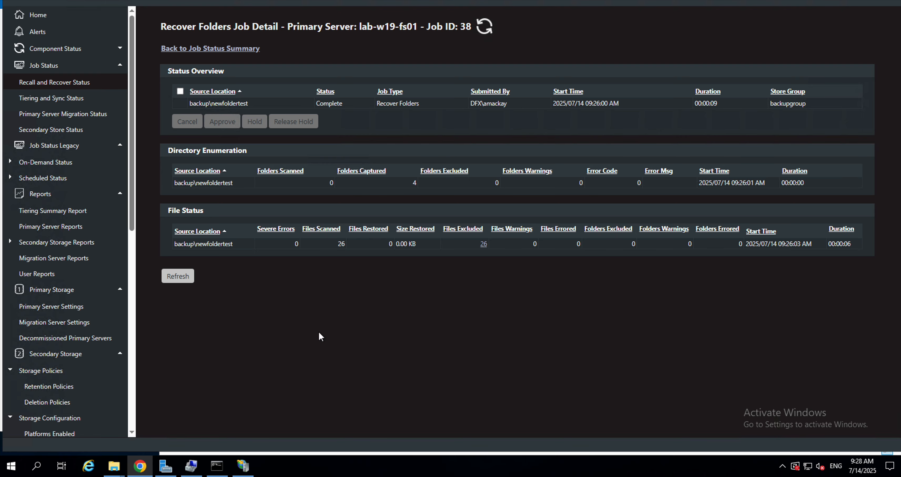
{"action": "key", "text": "ctrl+Left"}
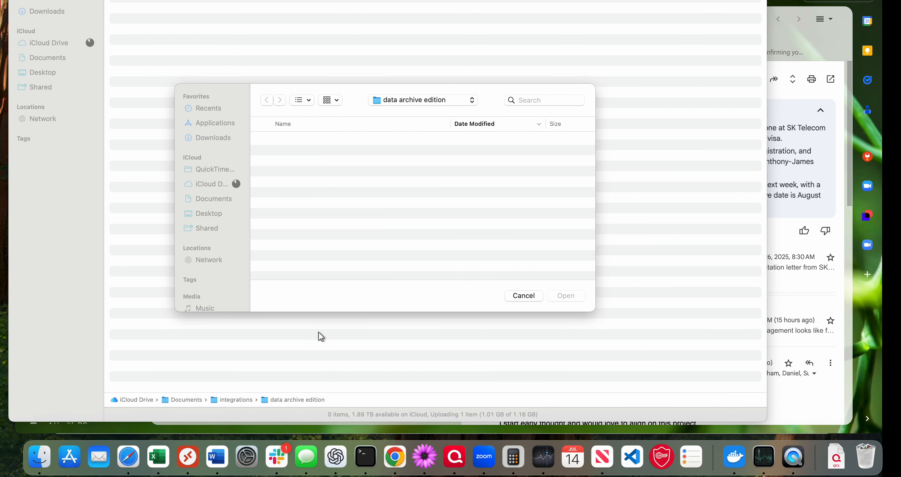